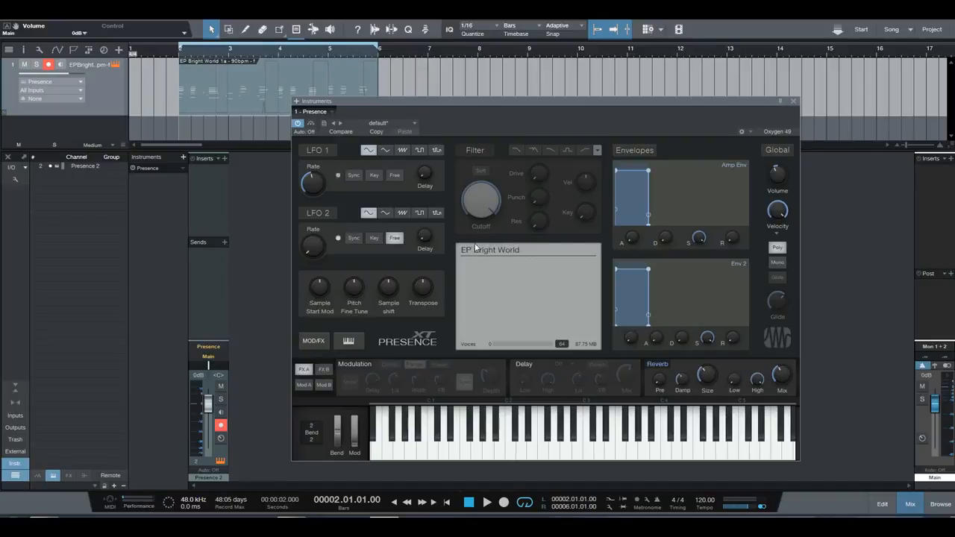
drag(454, 103, 542, 79)
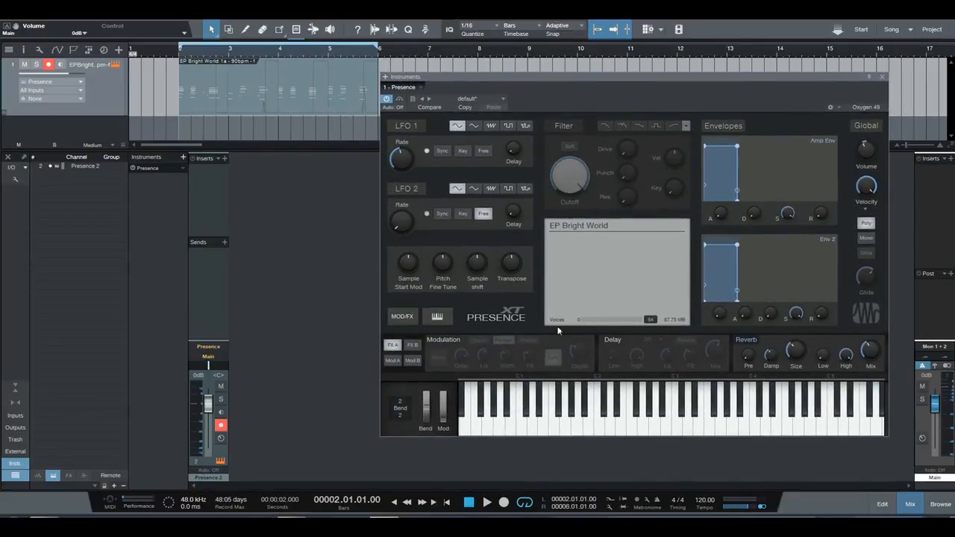
drag(474, 80, 386, 122)
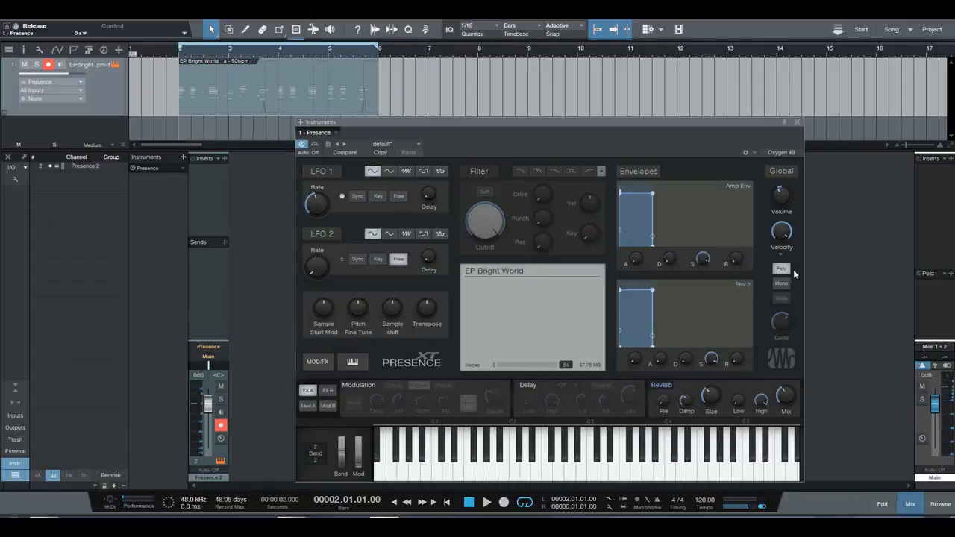
click(782, 283)
click(781, 283)
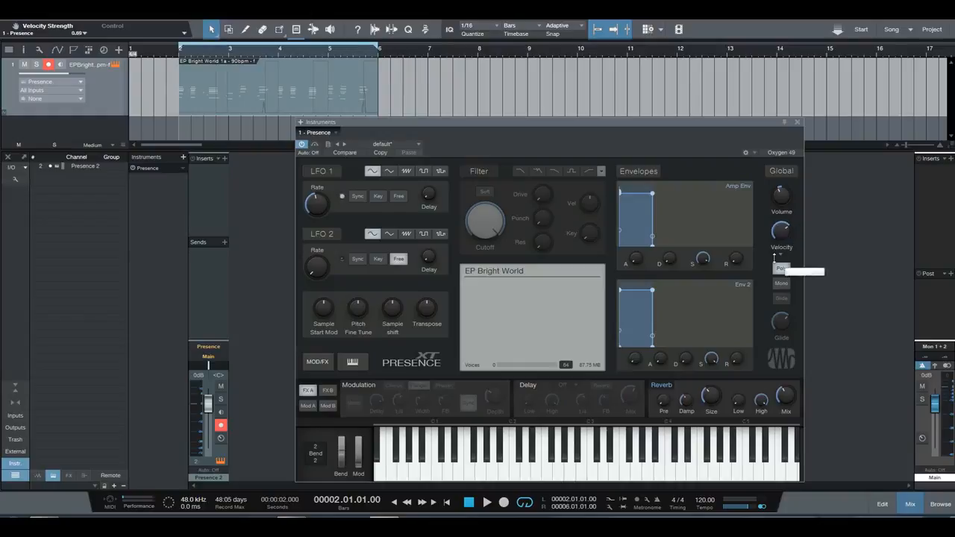
mouse_move(784, 196)
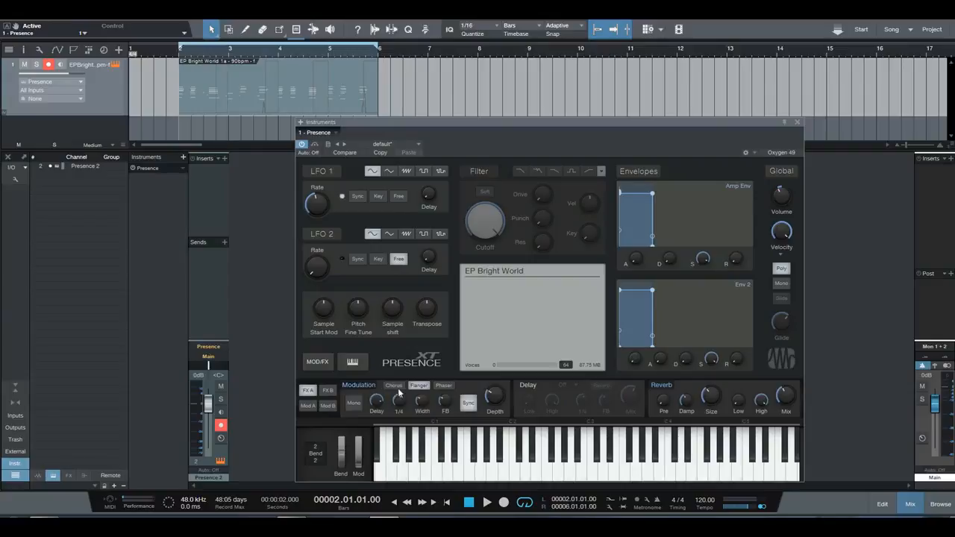
Step: Enable Presence's Modulation and Delay effects on the FX A page, with Reverb on as well
click(358, 387)
click(533, 386)
click(533, 386)
click(533, 386)
click(657, 387)
click(657, 387)
click(657, 387)
click(657, 387)
click(362, 388)
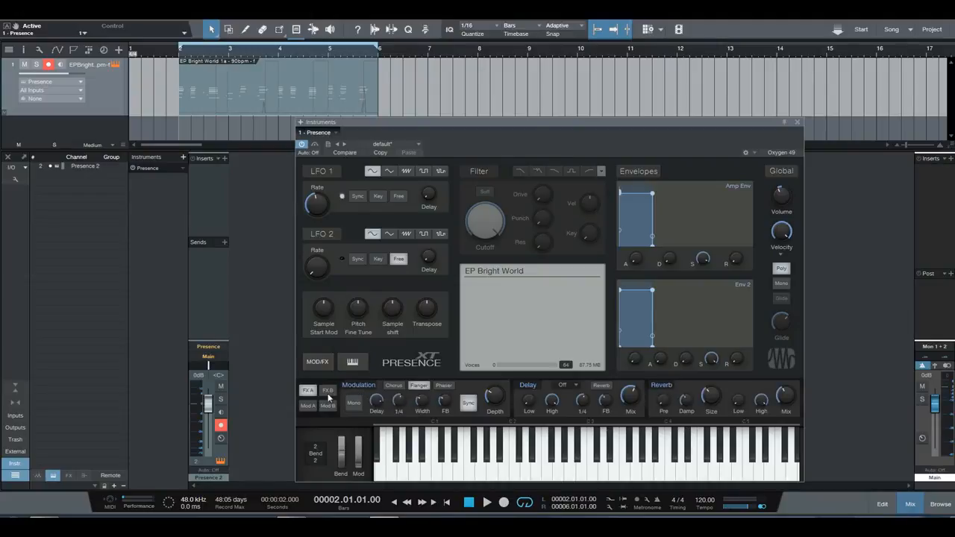
Step: Show the FX B effects and enable the Gater, toggling Distortion and Pan as well
click(328, 392)
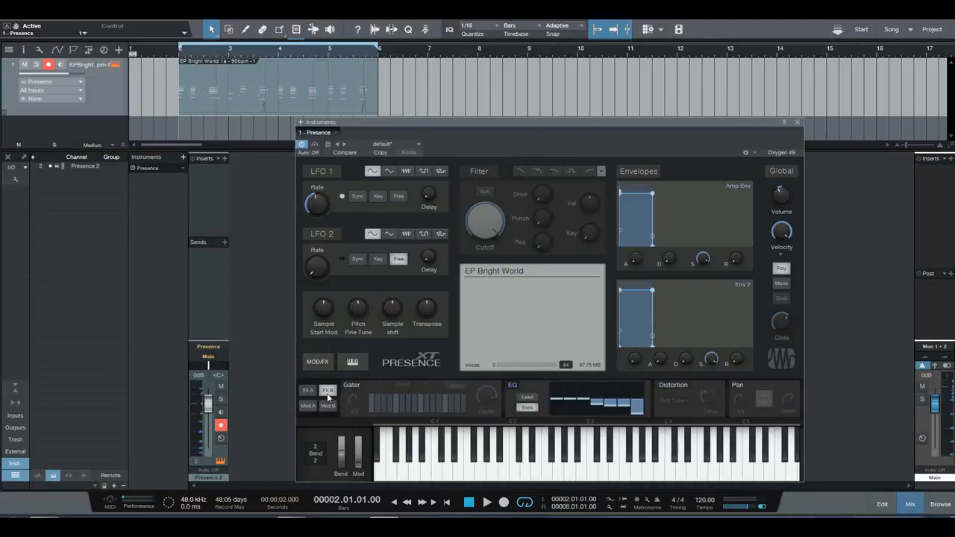
click(351, 386)
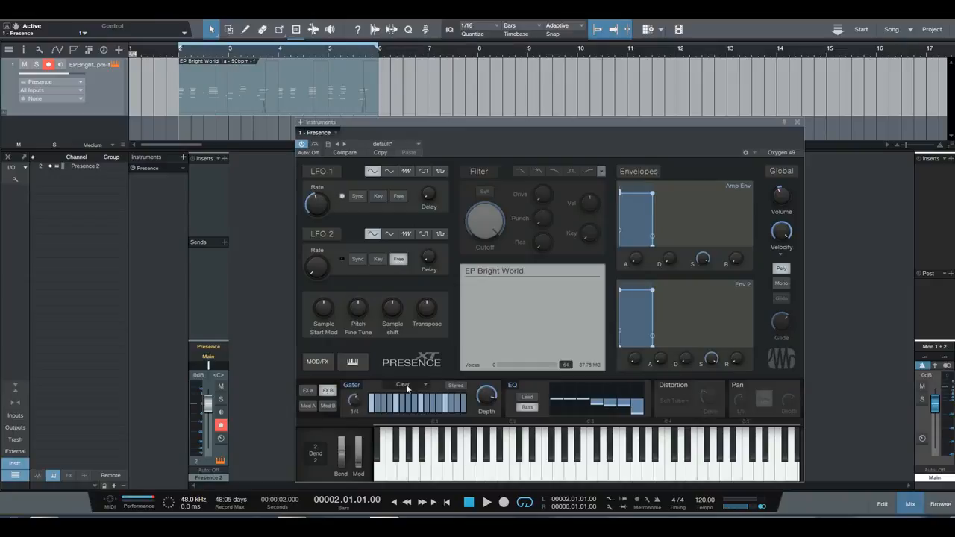
click(704, 385)
click(744, 386)
Step: Configure Mod A slot 1 with Pitch Bend as main source, Mod Wheel as secondary source and ENV Main - Sustain as target
click(308, 406)
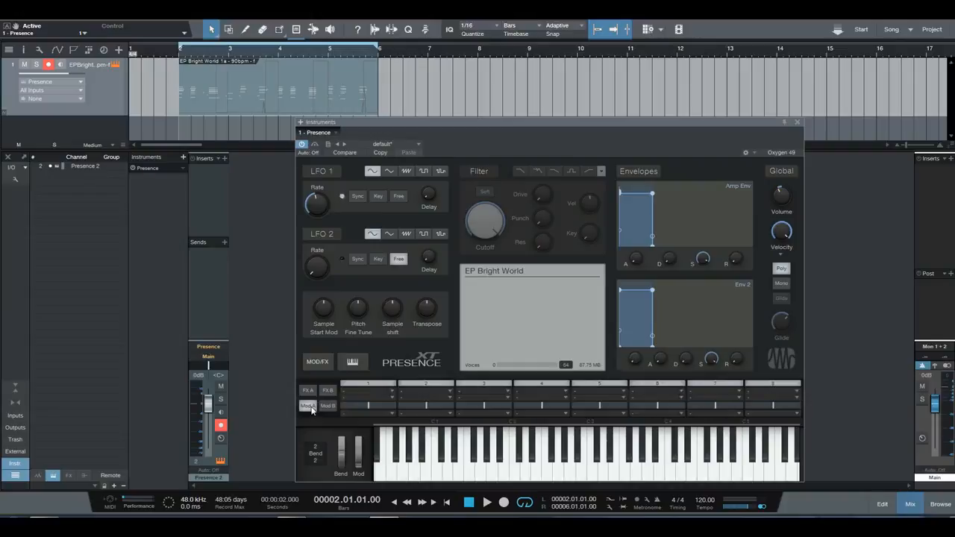
click(368, 393)
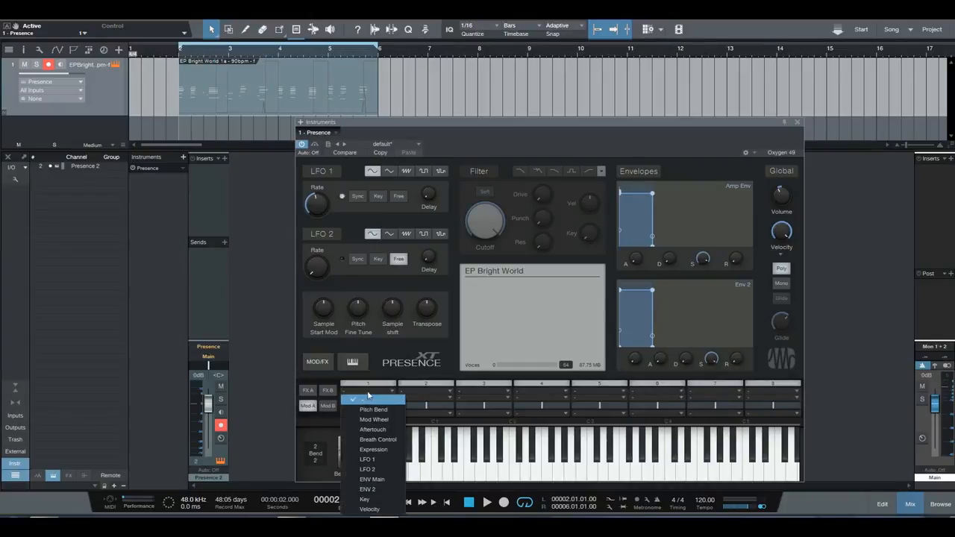
click(374, 410)
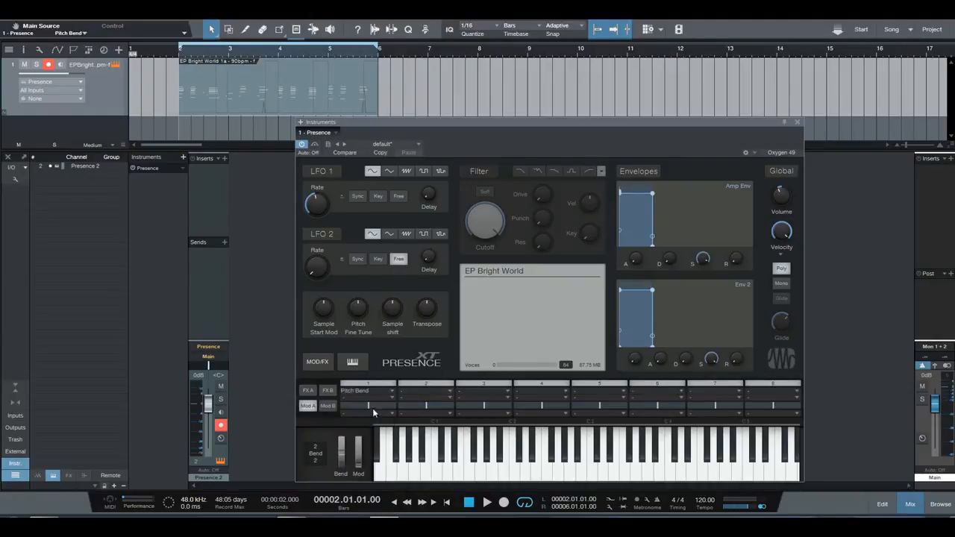
click(369, 395)
click(373, 299)
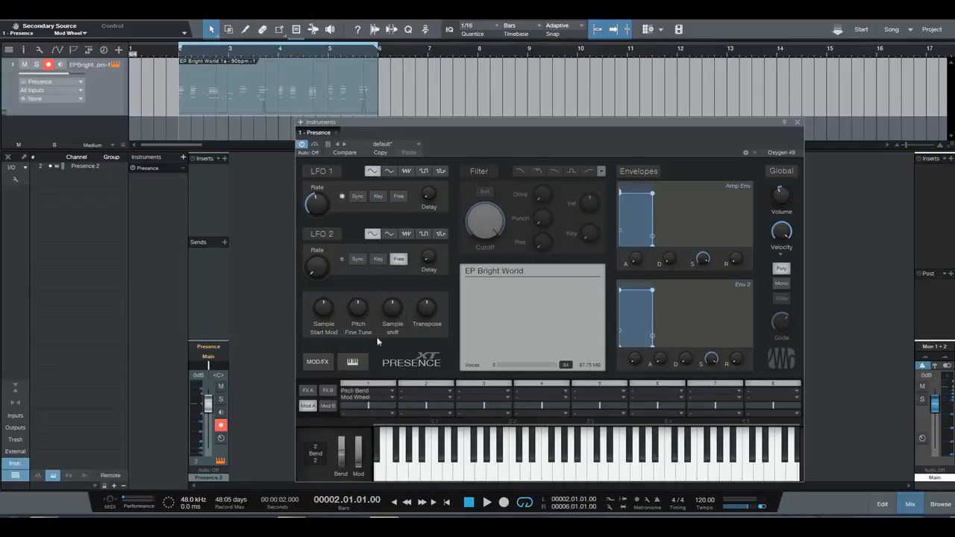
click(374, 412)
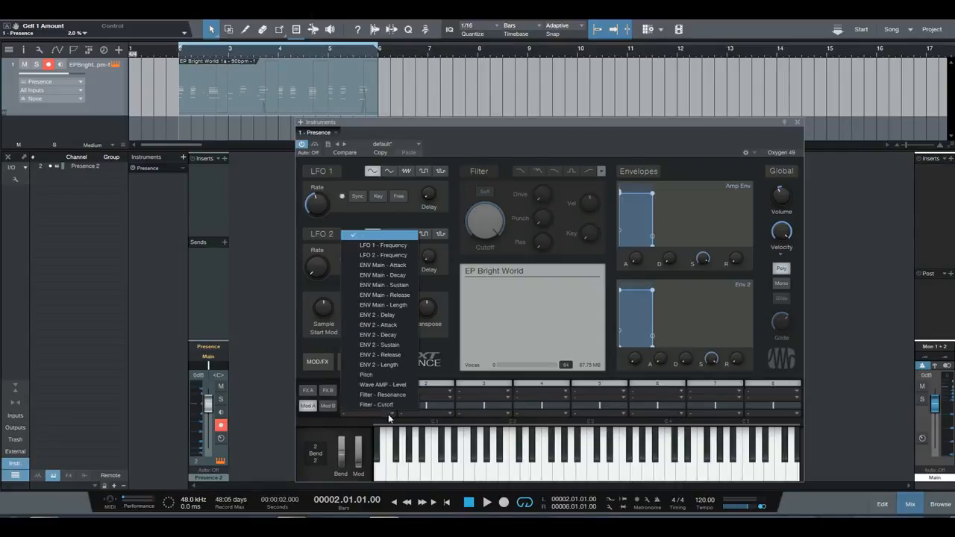
click(382, 285)
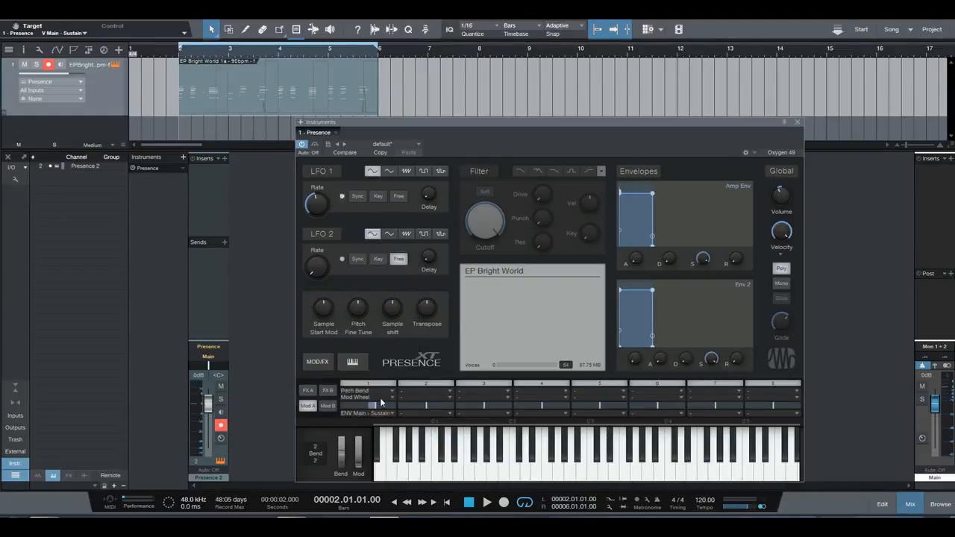
Step: Look at the Mod B slots, and configure Mod A slot 2 with Expression as main source plus a secondary source and target
click(328, 406)
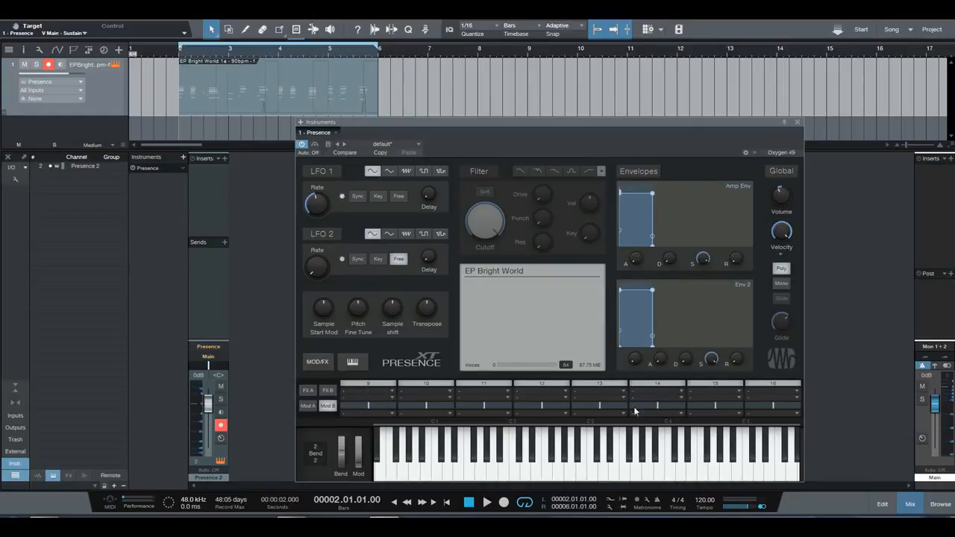
click(306, 407)
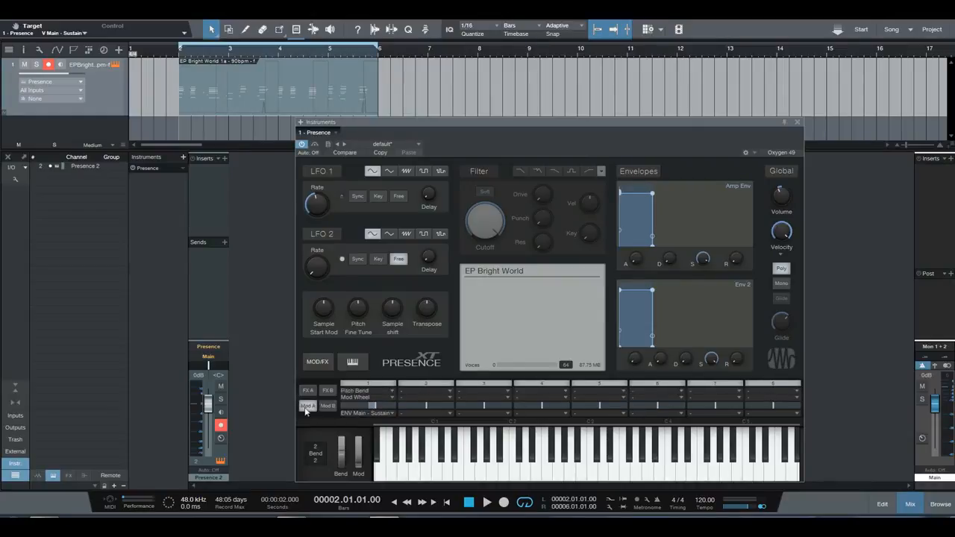
click(413, 396)
click(430, 449)
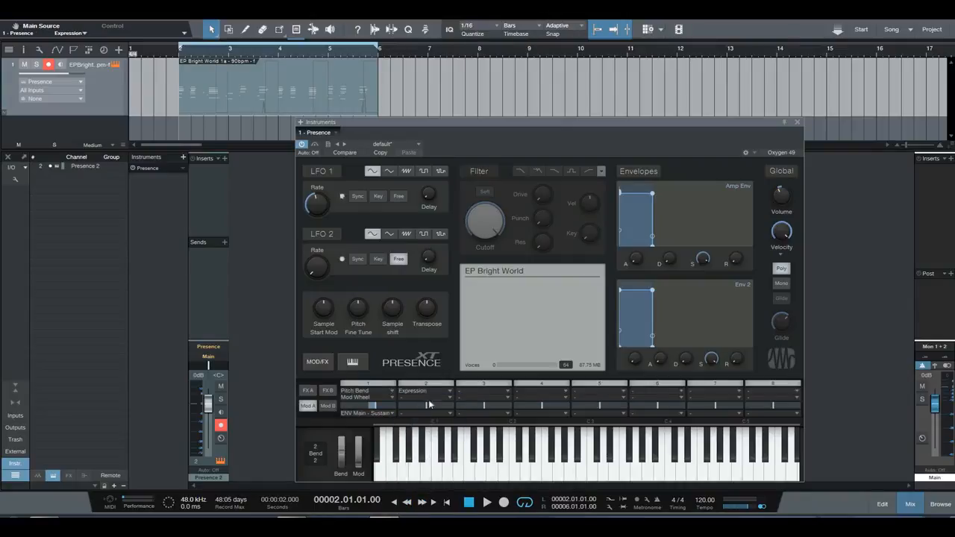
click(430, 400)
click(431, 349)
click(427, 412)
click(432, 374)
Step: Return to the FX A effects and audition the EP Bright World clip with Modulation and Delay on
click(308, 391)
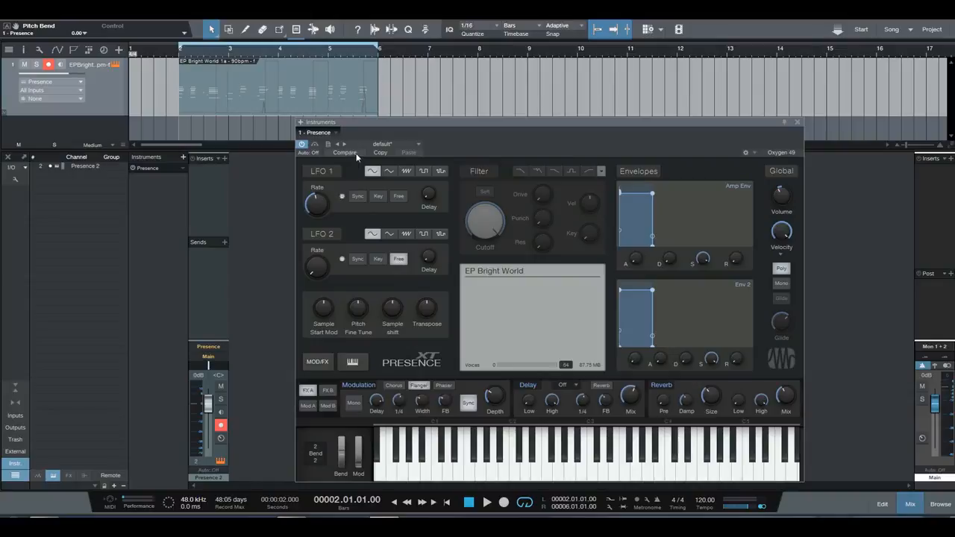
click(266, 109)
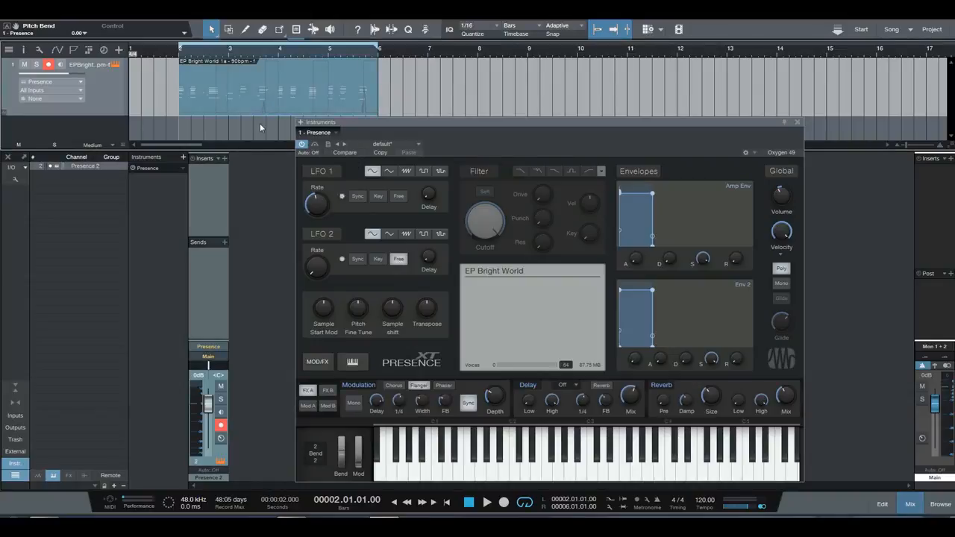
drag(367, 124, 461, 87)
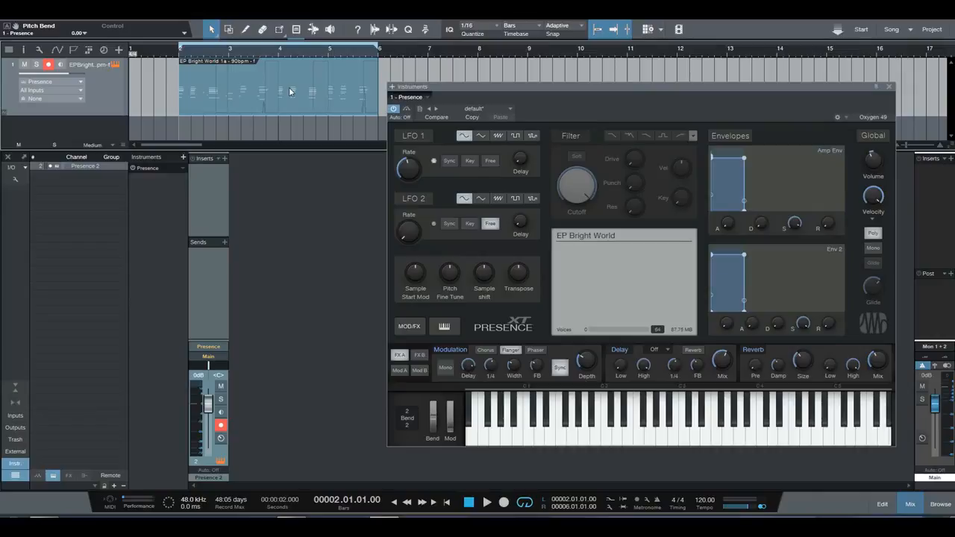
key(space)
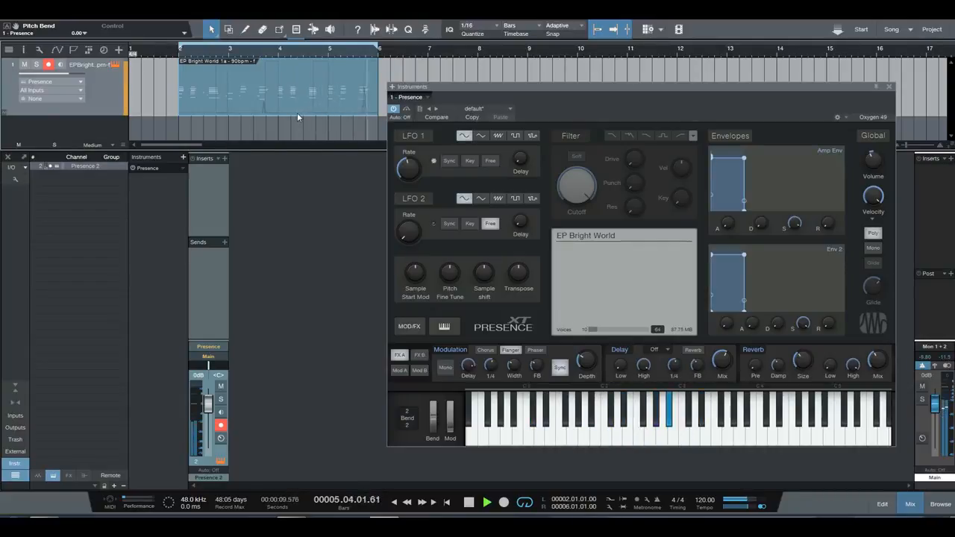
key(space)
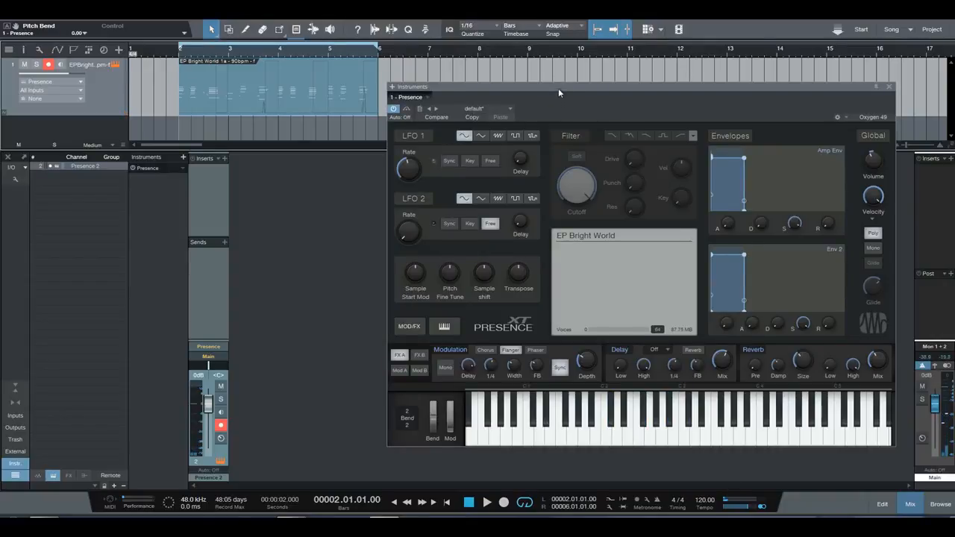
Step: Turn off the Modulation and Delay effects and play the EP Bright World clip again
drag(558, 88, 549, 79)
click(441, 340)
click(611, 340)
click(242, 107)
key(space)
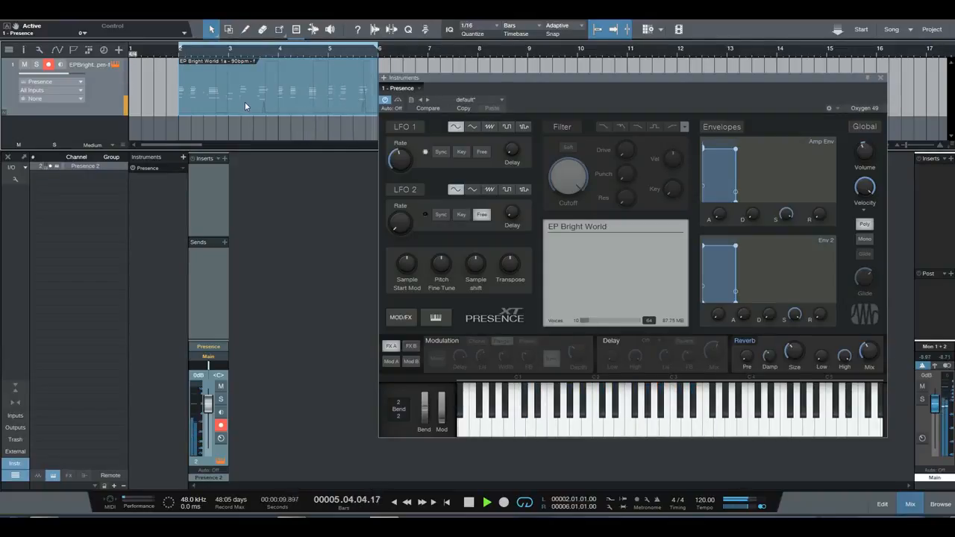
Step: Compare Mono and Poly voice modes during playback, choose Mono and turn the Glide control up fully
click(865, 239)
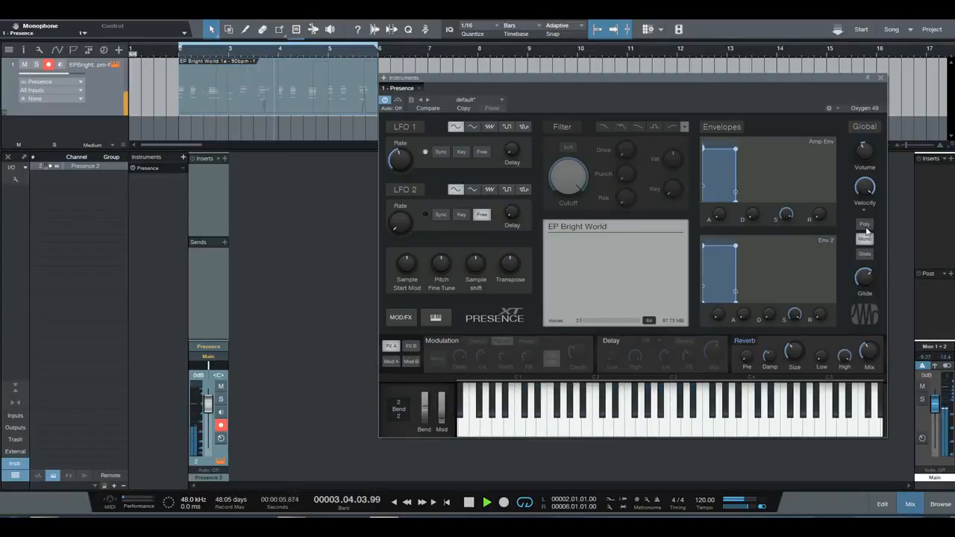
click(865, 226)
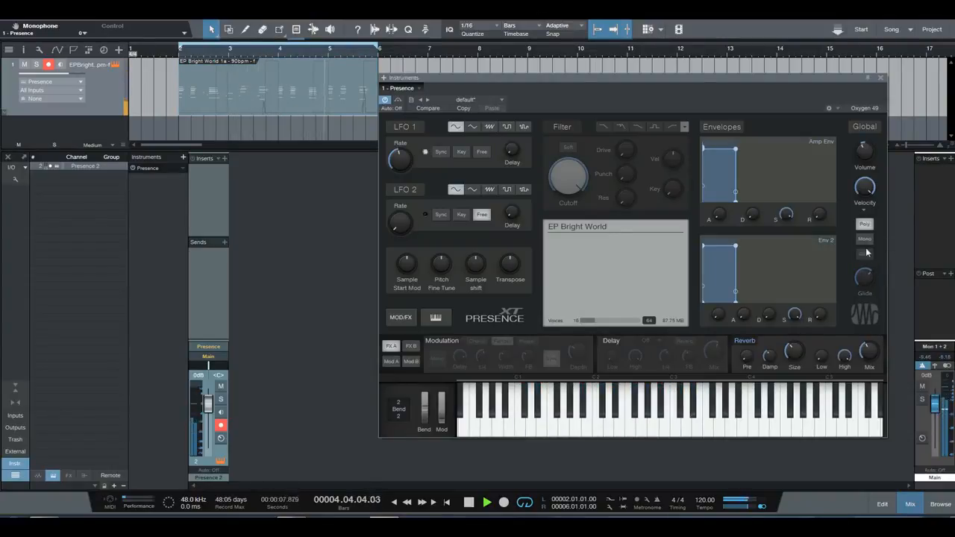
click(865, 240)
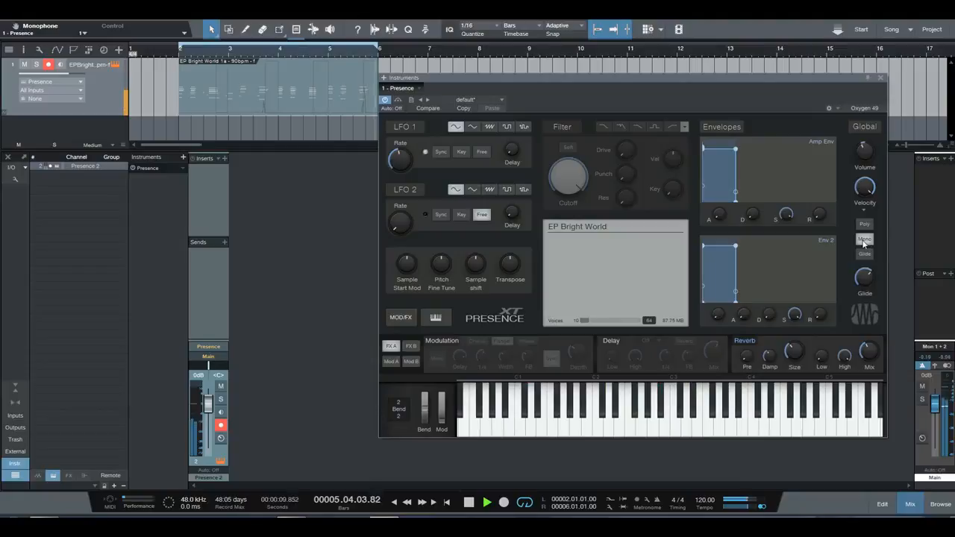
mouse_move(863, 280)
drag(863, 280, 864, 179)
Step: Configure LFO 1 with a rate of 713.8 Hz, a triangle waveform and tempo sync, and stop playback
drag(399, 160, 399, 143)
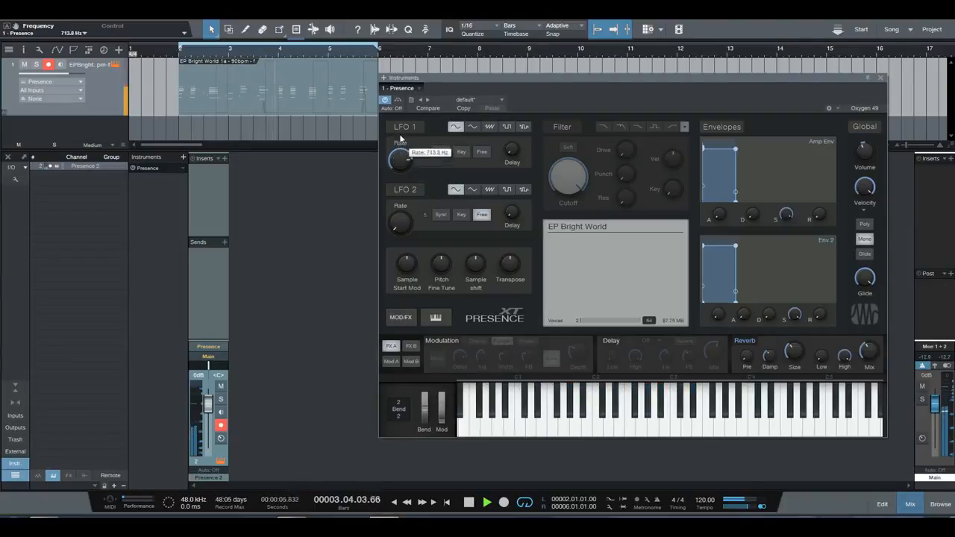
click(472, 127)
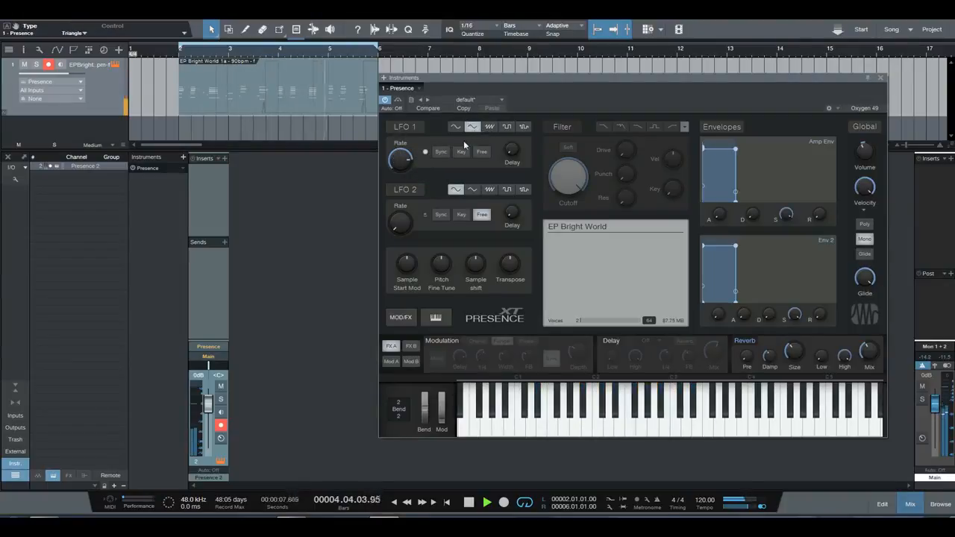
click(439, 152)
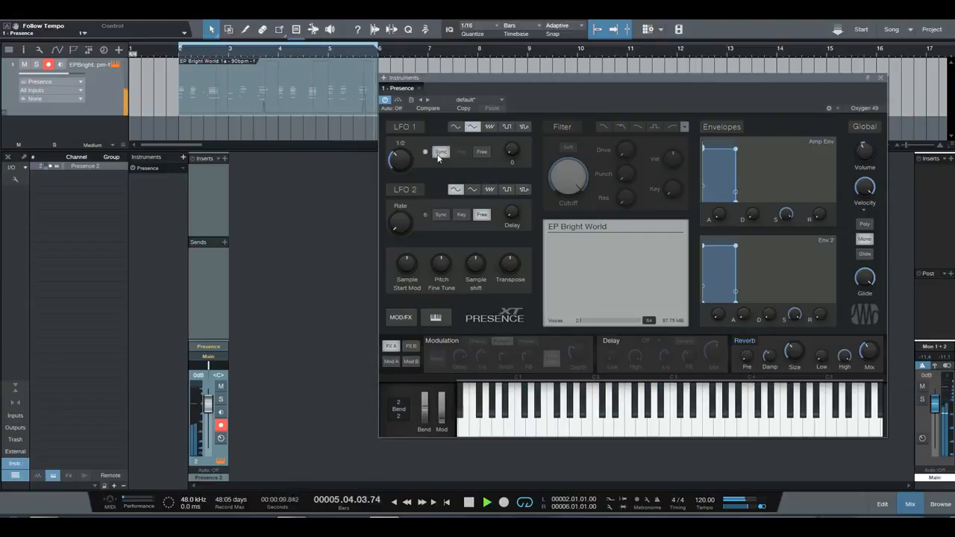
click(439, 153)
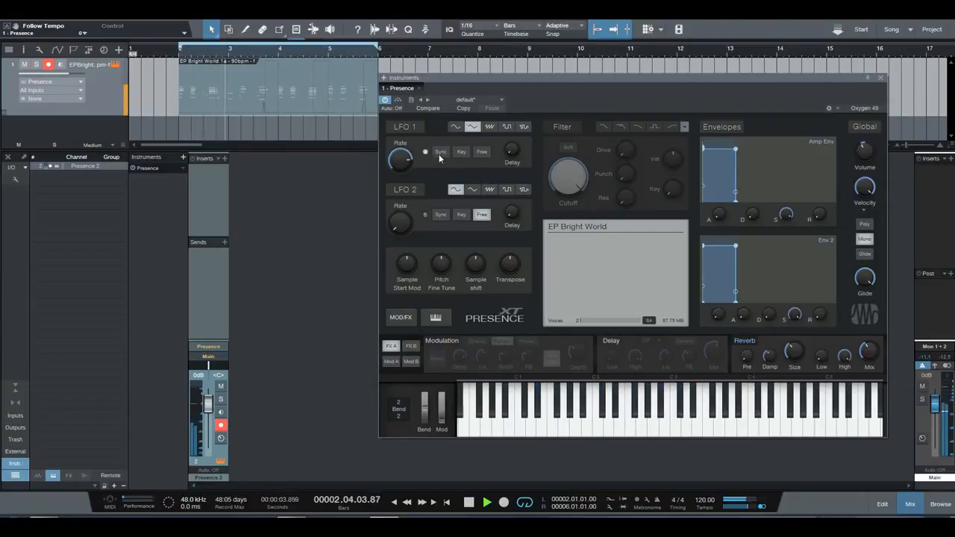
click(440, 152)
key(space)
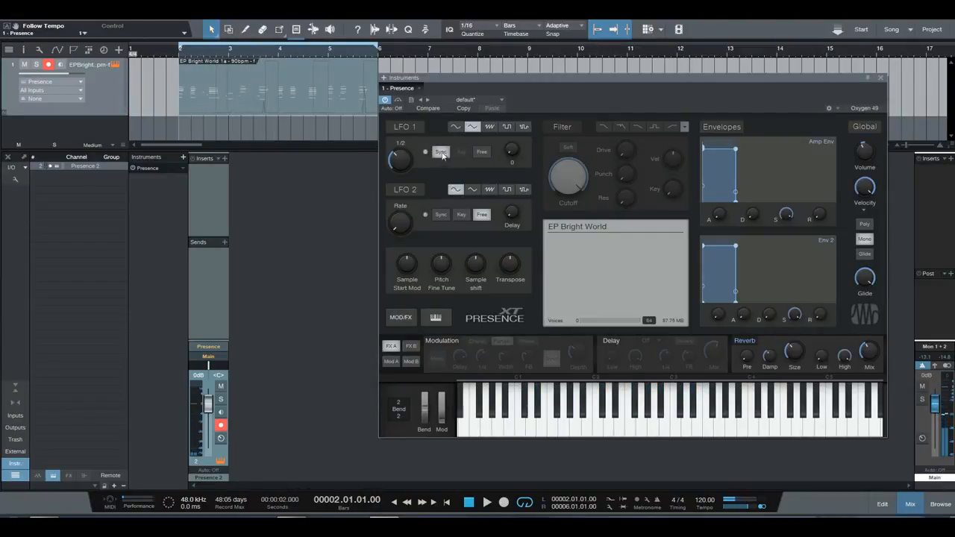
Step: Switch the voice mode to Poly and give LFO 1 a sine waveform with a 1/2 T sync rate
click(865, 225)
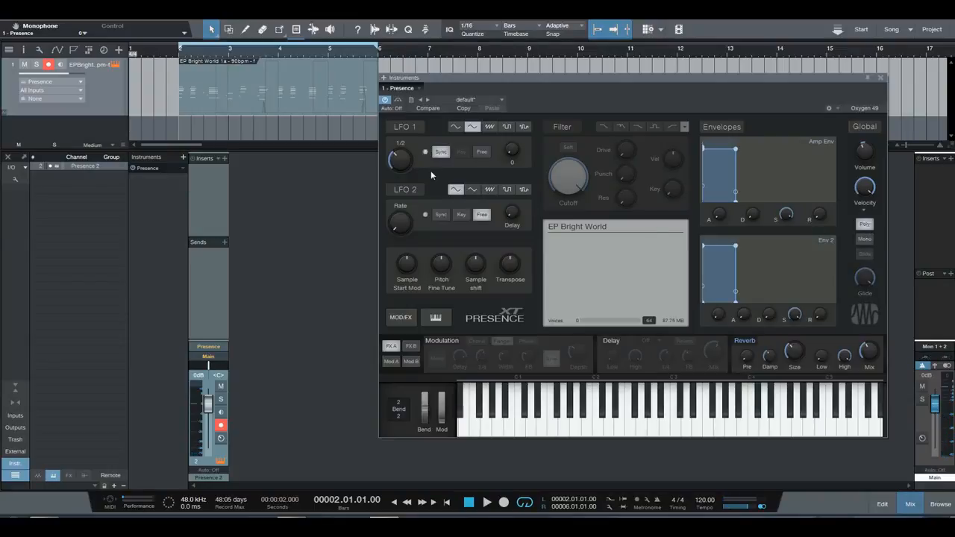
click(453, 126)
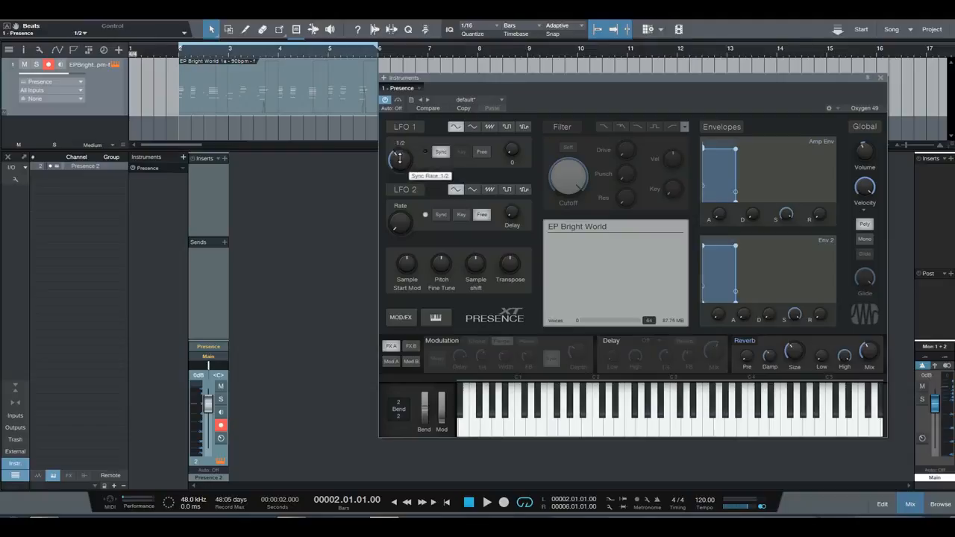
drag(399, 159, 405, 157)
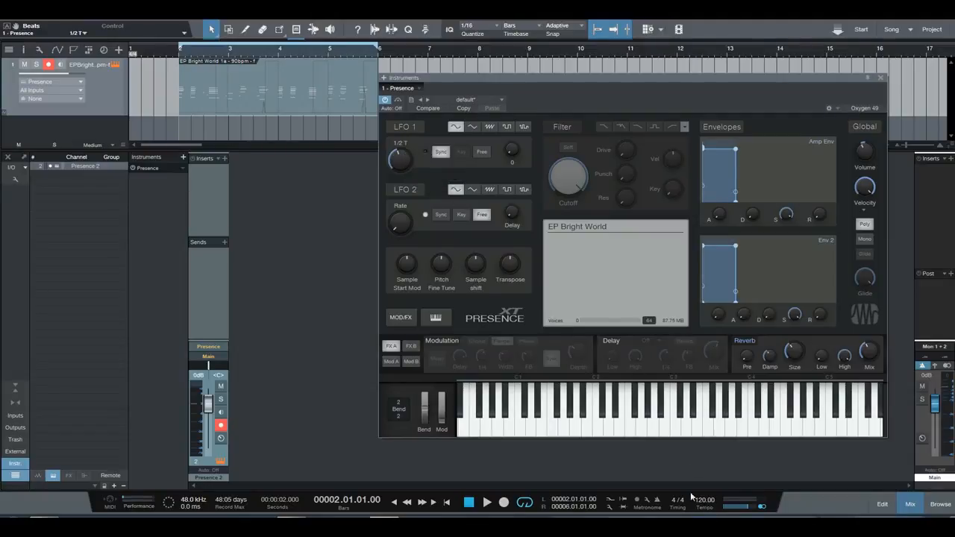
Step: Try LFO 1 with key scaling instead of tempo sync while adjusting its rate, and restore tempo sync
click(440, 152)
drag(405, 173, 400, 171)
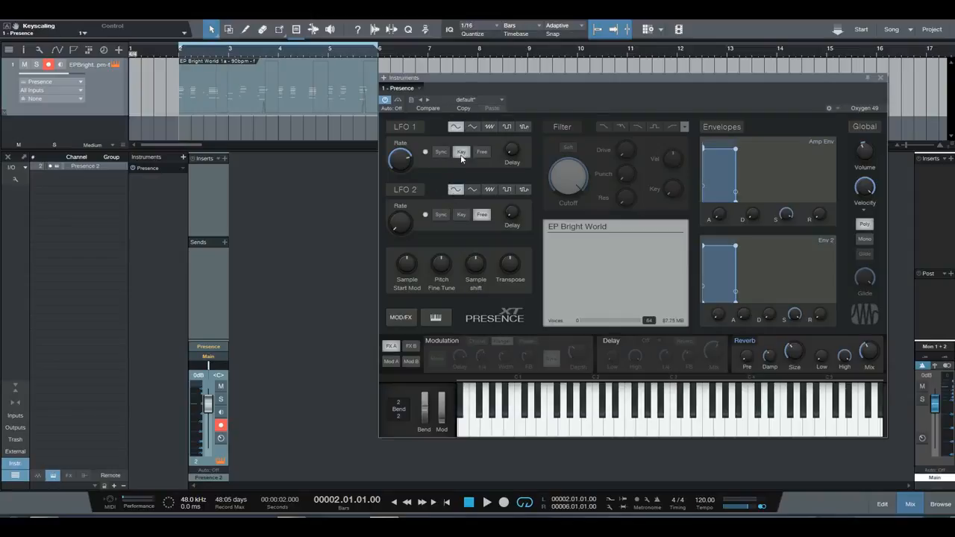
drag(400, 157, 397, 158)
click(456, 153)
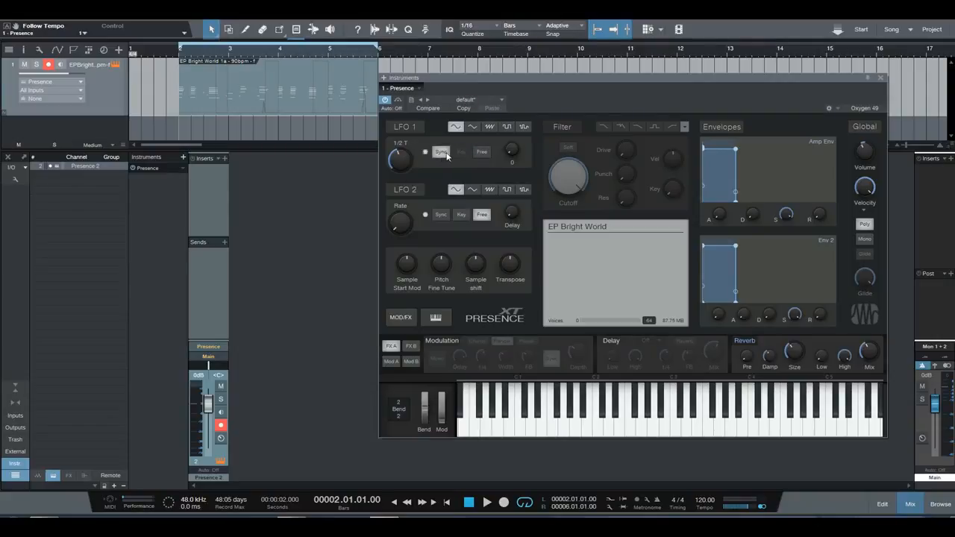
Step: Set LFO 1's synced rate to 1/4 T and its delay to 1/4 while the electric piano clip plays
mouse_move(400, 158)
mouse_down()
mouse_move(391, 164)
mouse_move(399, 143)
mouse_up()
click(212, 97)
key(space)
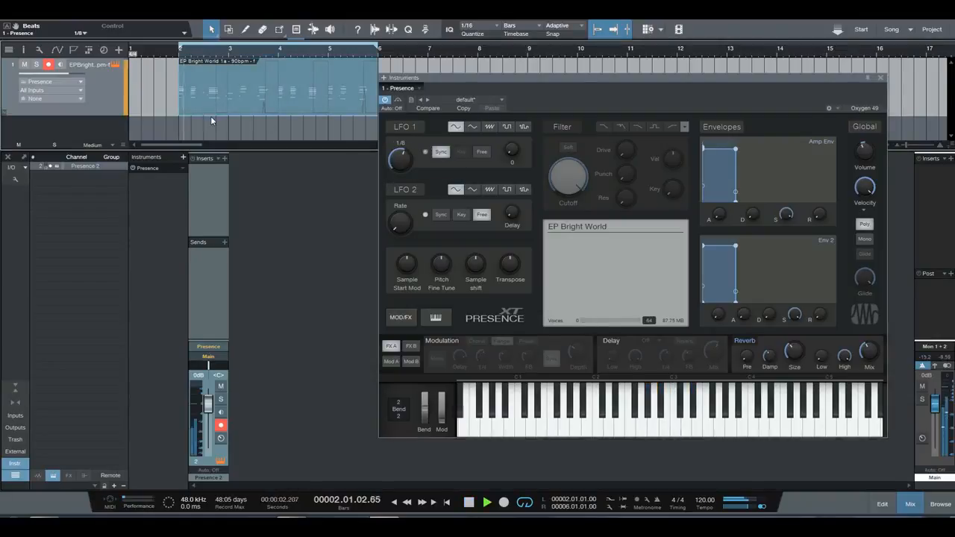
mouse_move(399, 154)
mouse_down()
mouse_move(393, 177)
mouse_move(393, 148)
mouse_up()
drag(511, 149, 513, 121)
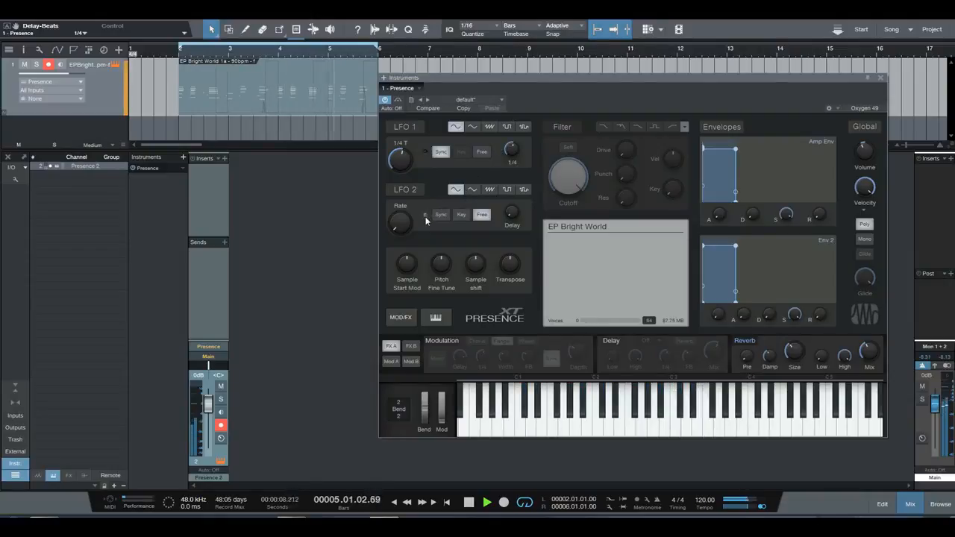
Step: Raise LFO 2's rate to 8.94 Hz, try its Sync mode and keep Free running enabled
drag(408, 224, 421, 186)
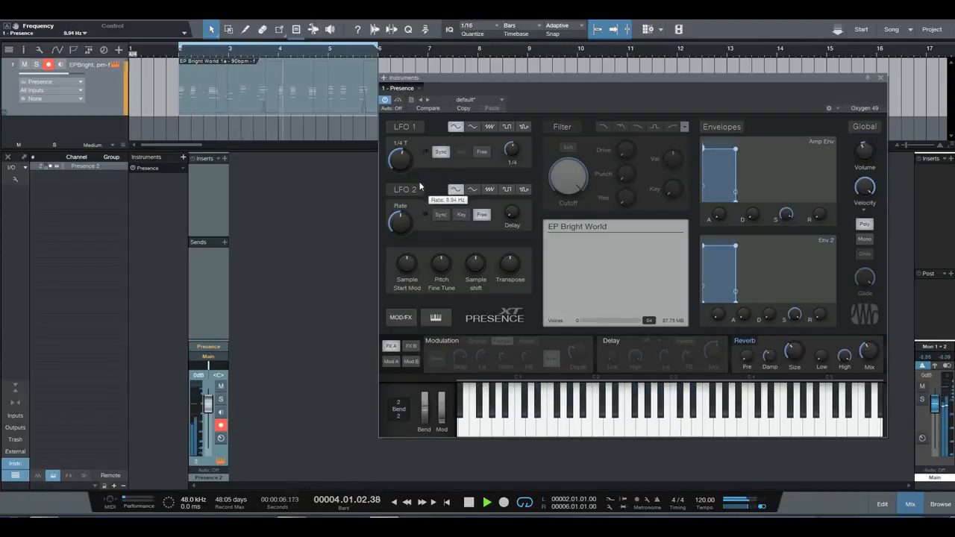
click(441, 215)
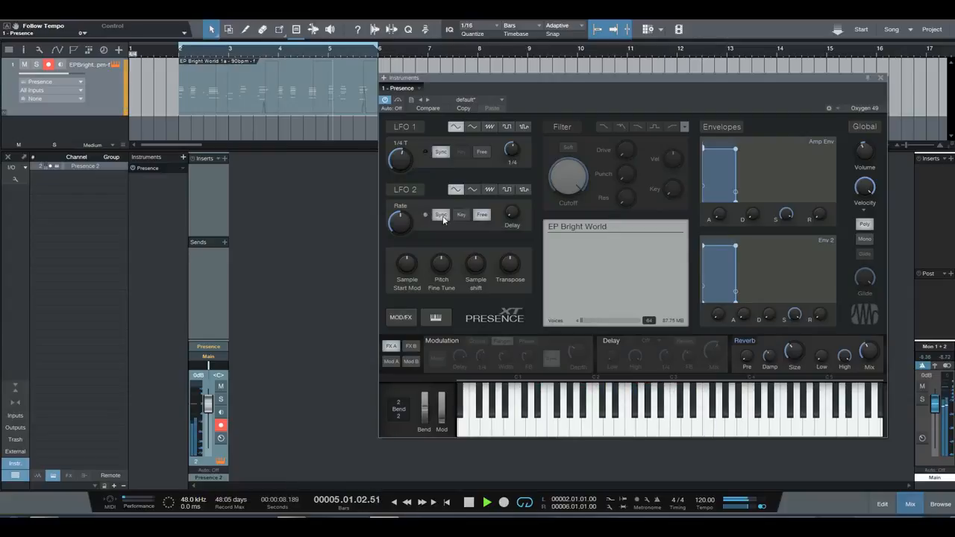
click(440, 215)
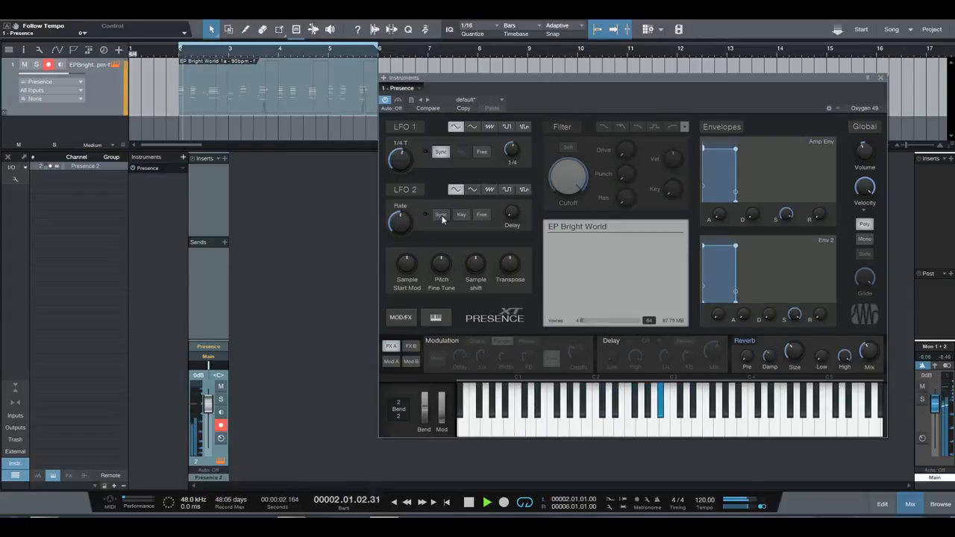
click(482, 215)
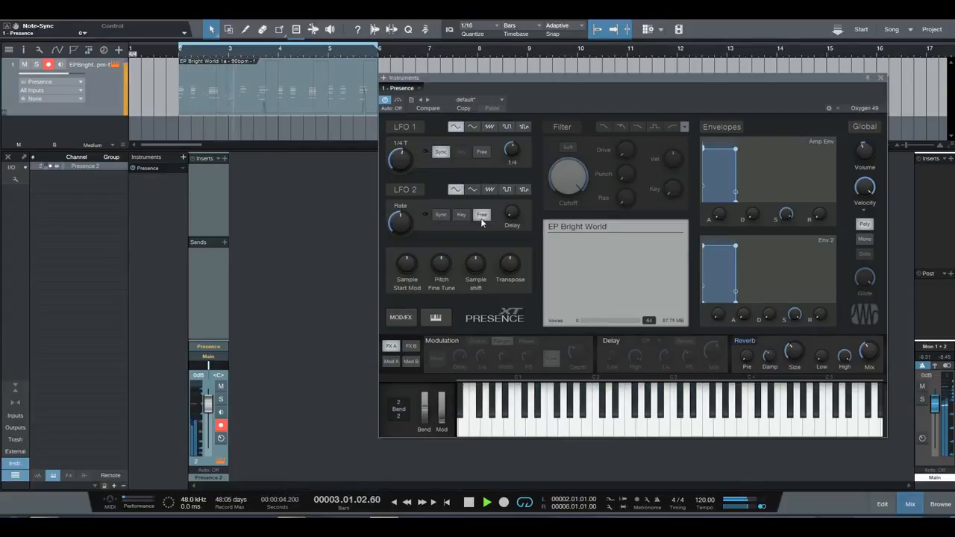
Step: Give LFO 2 a sawtooth waveform and a rate of 8.00 kHz, audition the clip and stop playback
key(space)
key(space)
key(space)
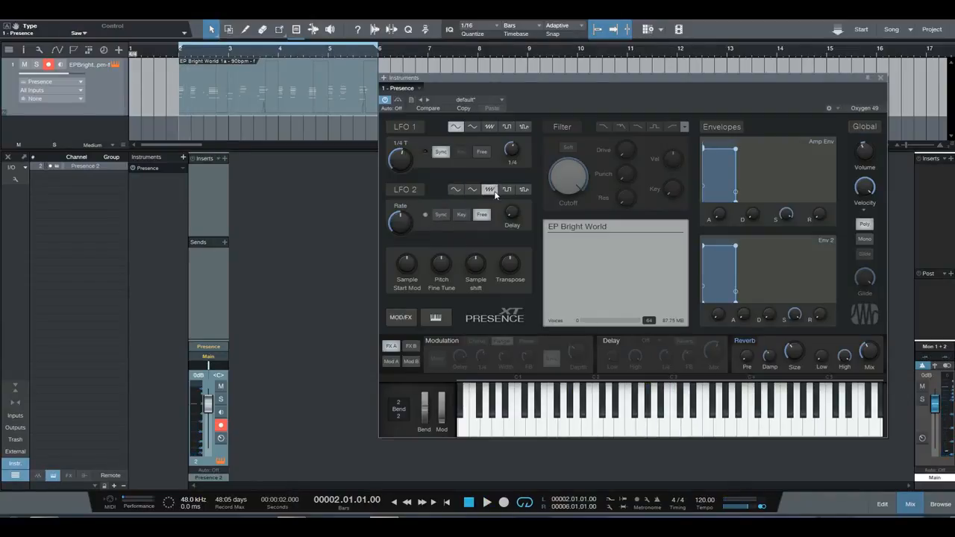
key(space)
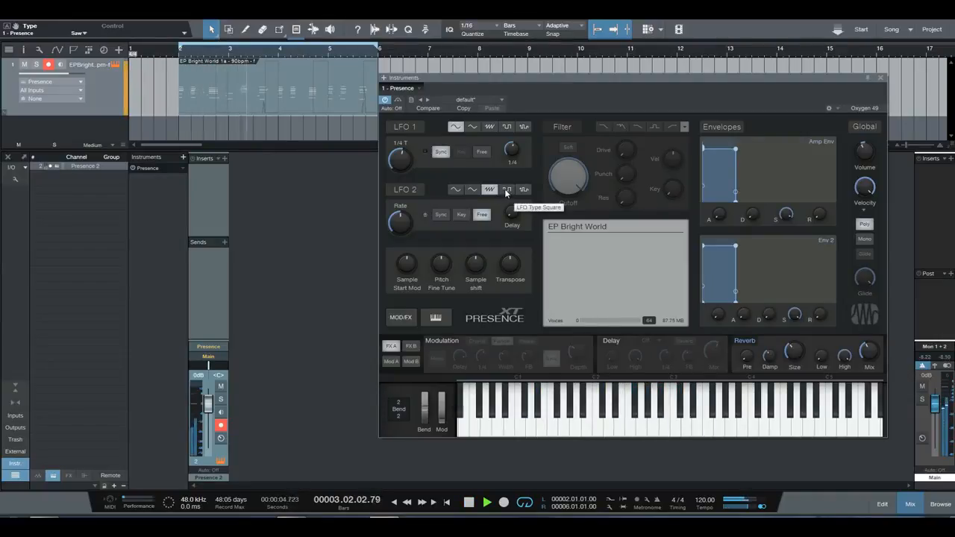
drag(405, 226, 420, 169)
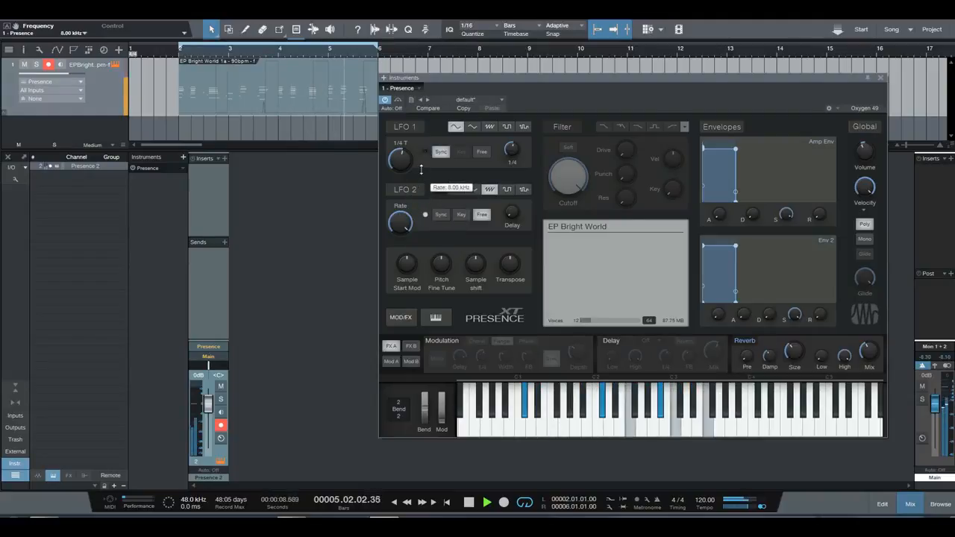
key(space)
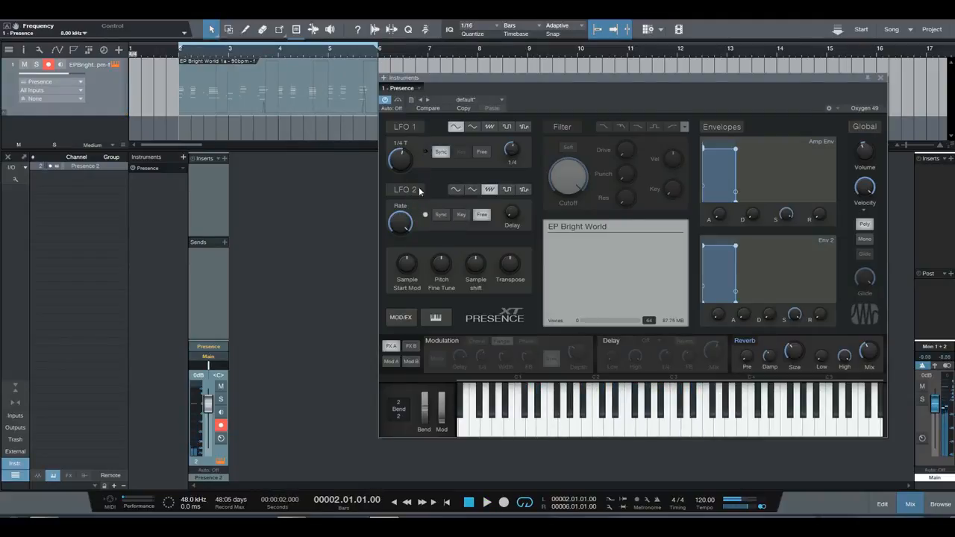
key(space)
key(space)
Step: Browse the instrument's preset list, including the Keyboards and Piano folders and the piano +Instrument+FX presets
click(467, 99)
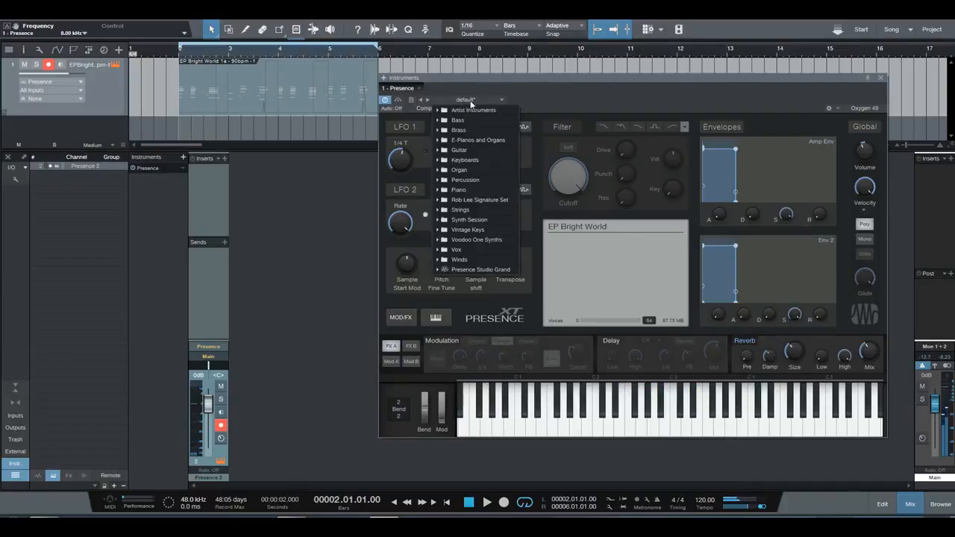
click(471, 161)
click(468, 162)
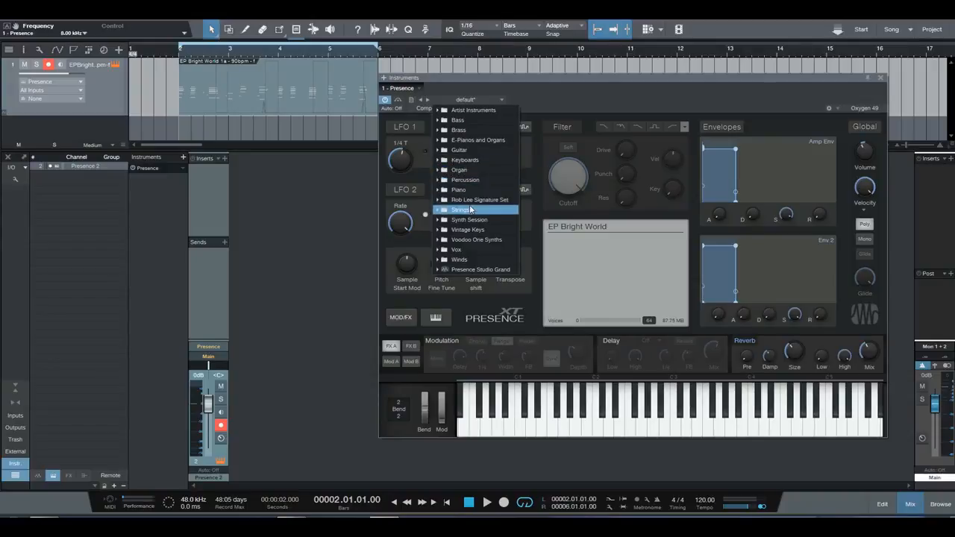
click(462, 191)
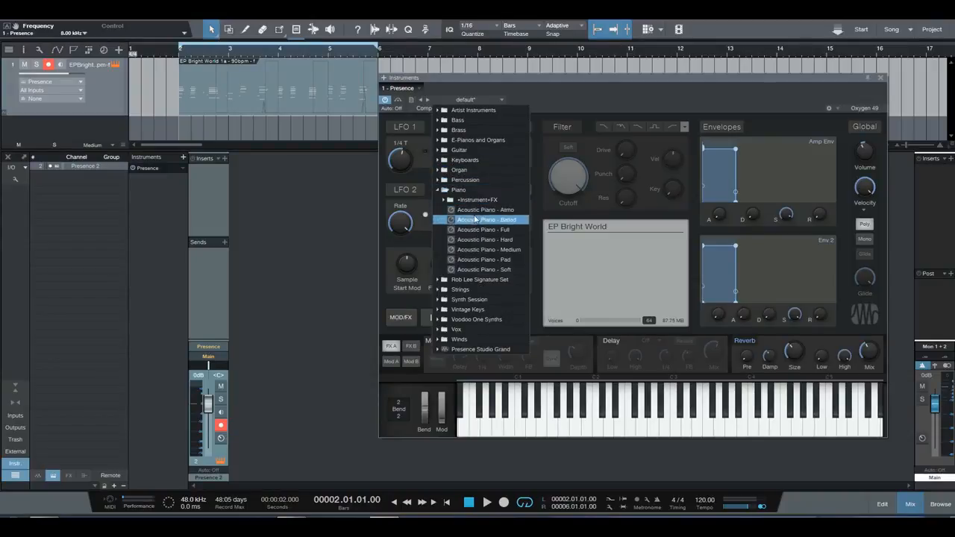
click(473, 203)
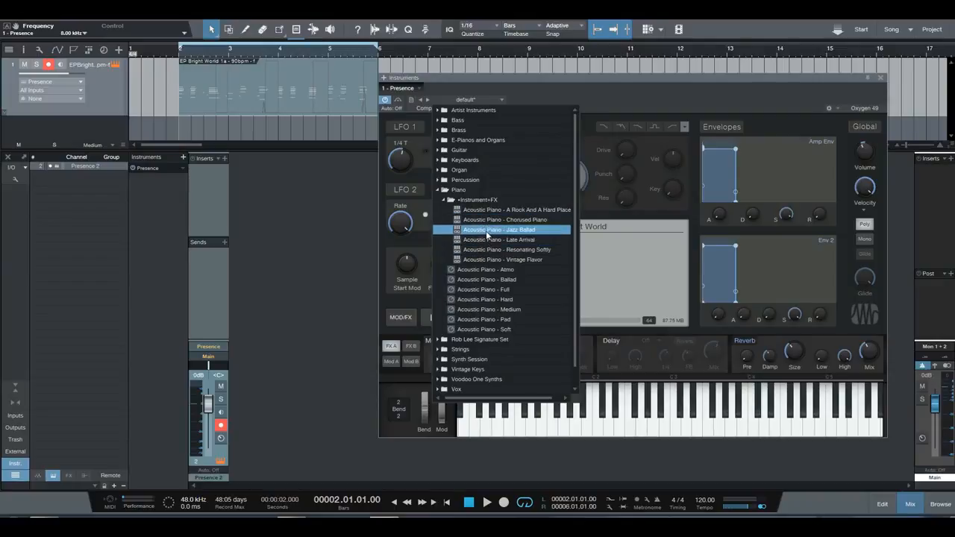
click(439, 192)
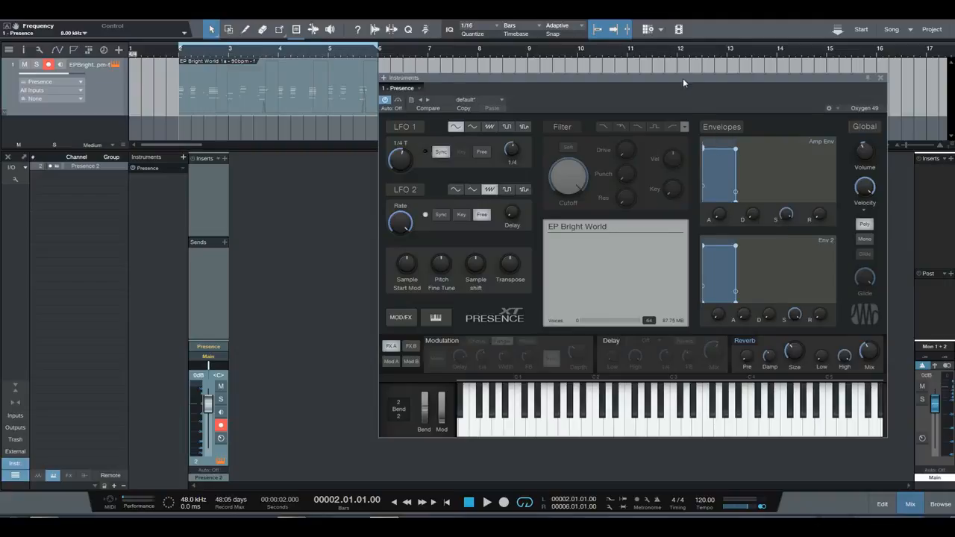
Step: Show the loop browser beside the instrument window and change its search filter from Piano to Keyboard
drag(682, 78, 533, 91)
click(939, 503)
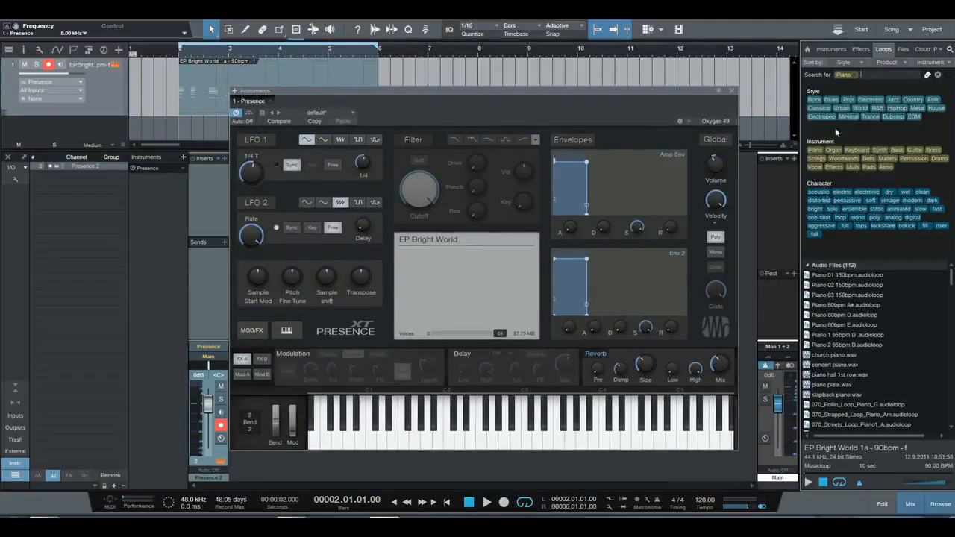
click(856, 76)
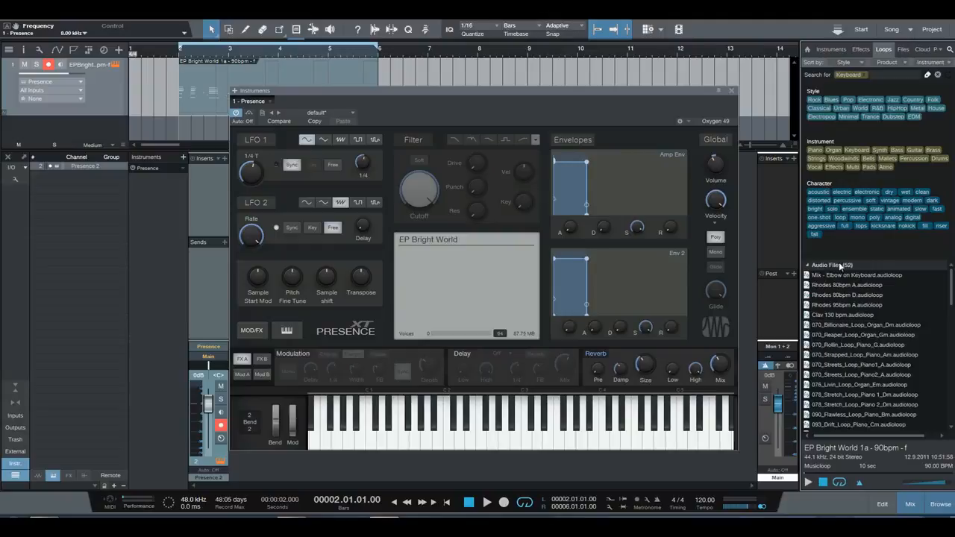
Step: Audition the loops 105_Blue_Loop_Rhodes 3_D, 105_Blue_Loop_Rhodes 2_D and Evil Dwarf 1 - 115bpm
scroll(838, 283, down, 5)
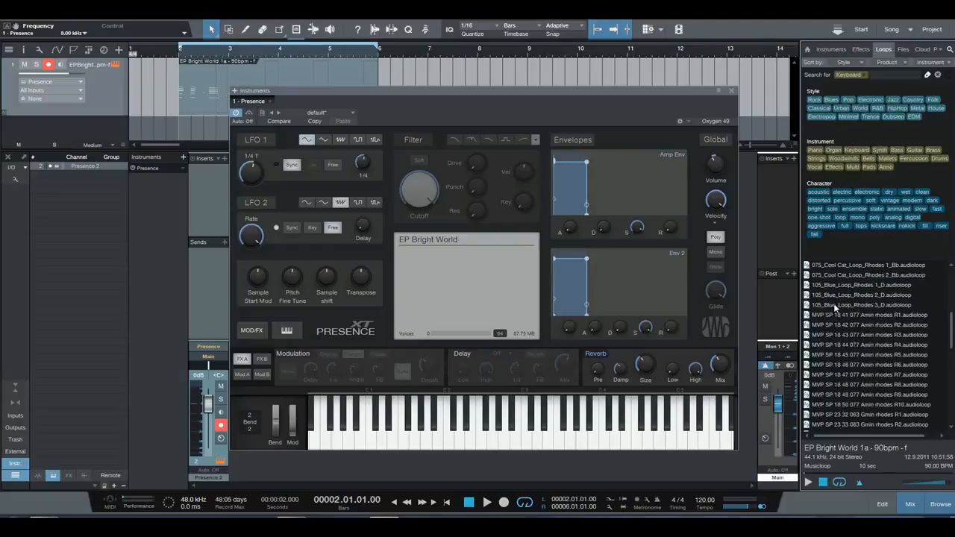
click(835, 306)
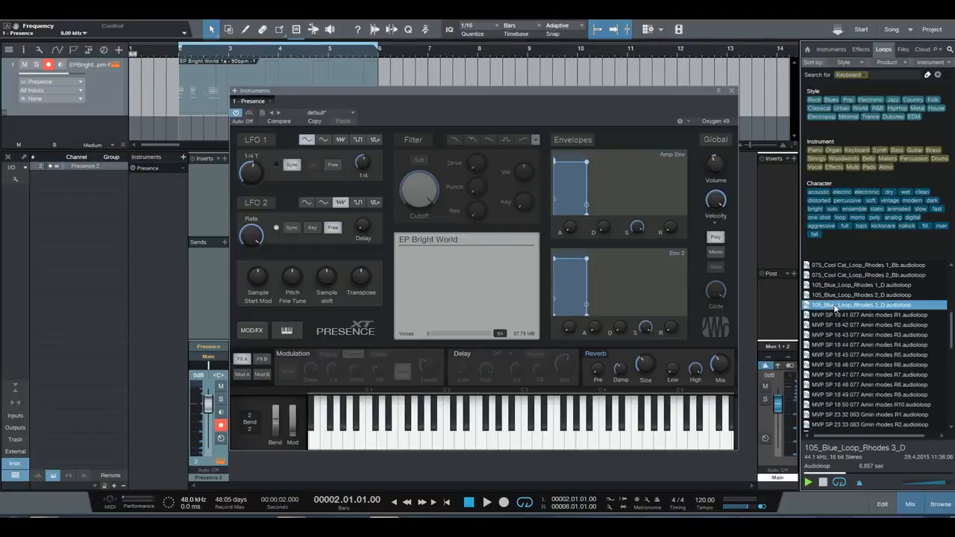
click(836, 297)
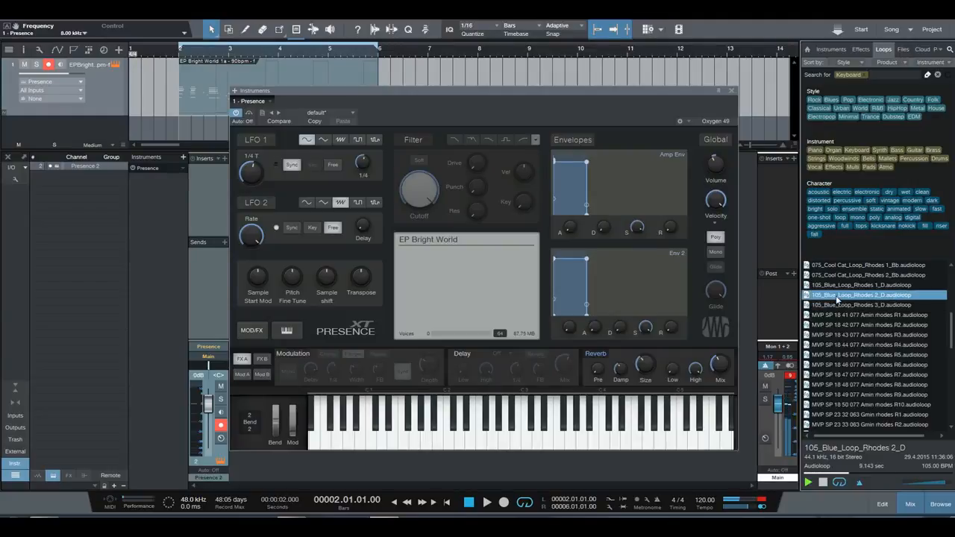
click(823, 483)
scroll(858, 356, down, 5)
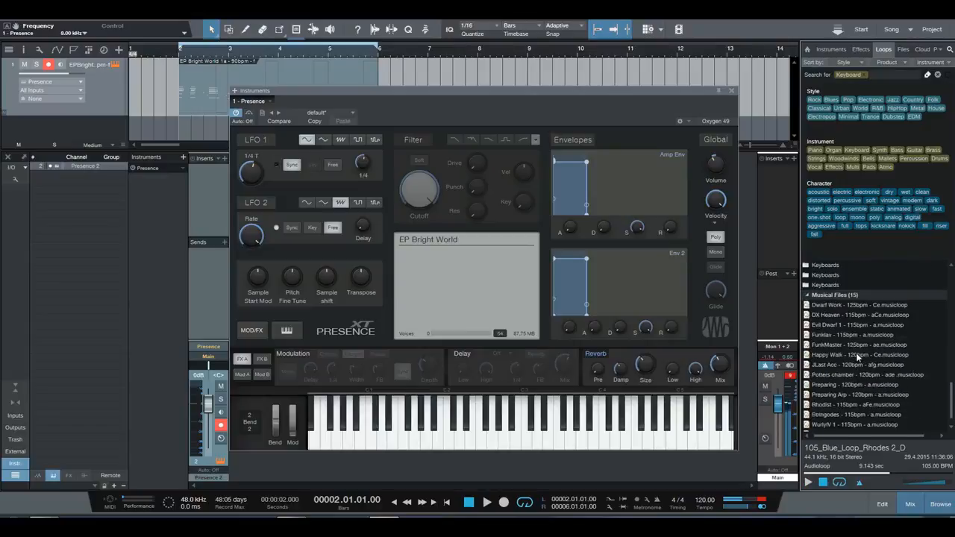
click(824, 329)
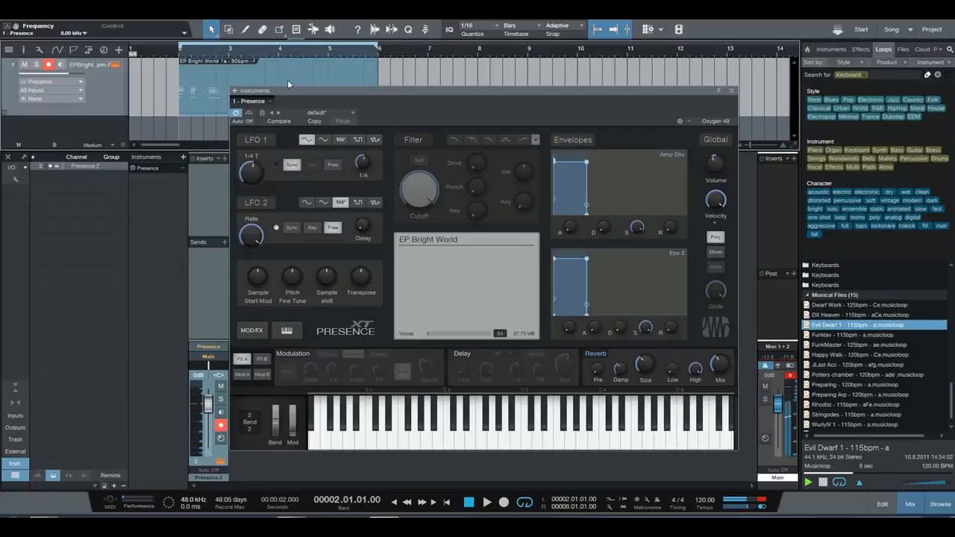
Step: Replace the EP Bright World clip with the WurlyIV 1 - 115bpm musicloop at bar 2, auditioning other keyboard musicloops before choosing it
key(Delete)
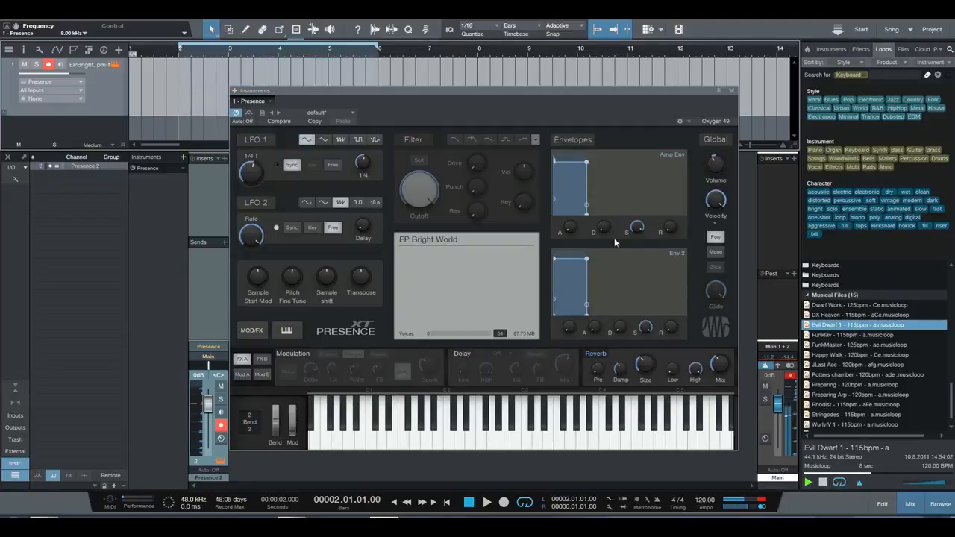
click(850, 395)
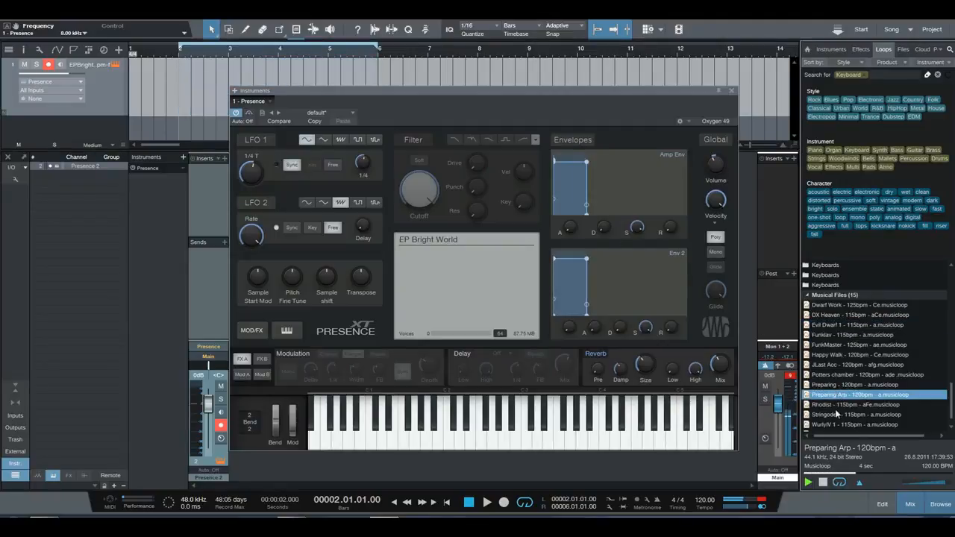
click(835, 407)
click(834, 415)
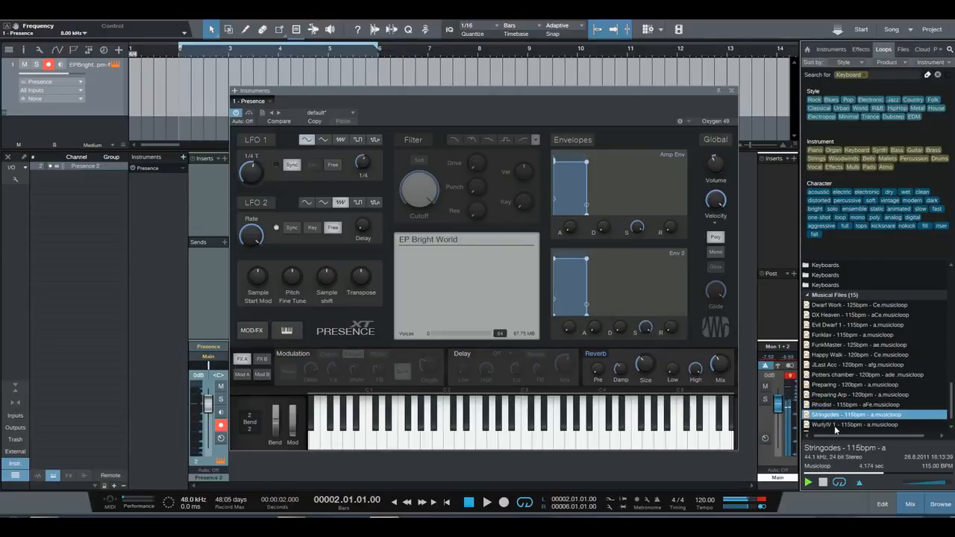
click(834, 425)
drag(834, 425, 199, 77)
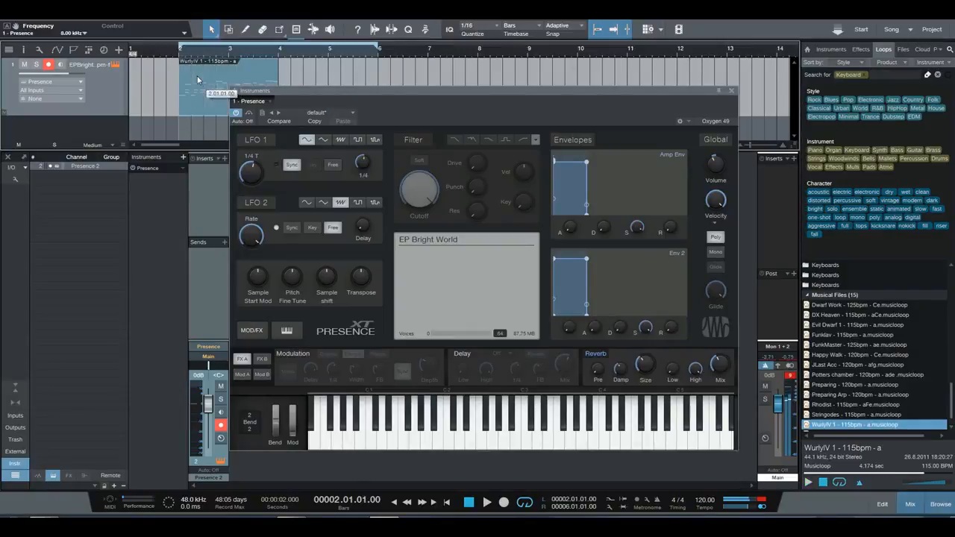
Step: Fit the playback loop range to the WurlyIV 1 clip and listen to it through the EP Bright World instrument
click(117, 64)
click(117, 64)
drag(292, 90, 369, 97)
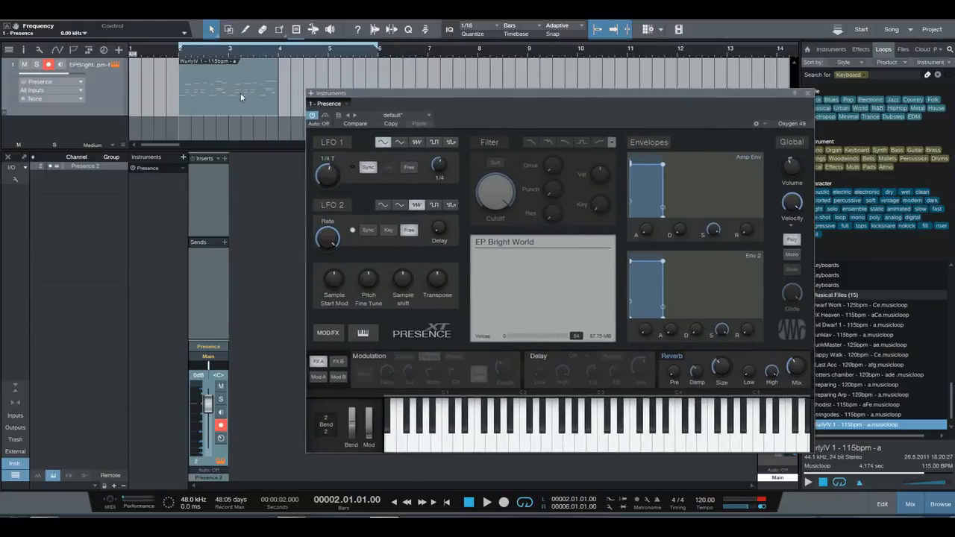
key(p)
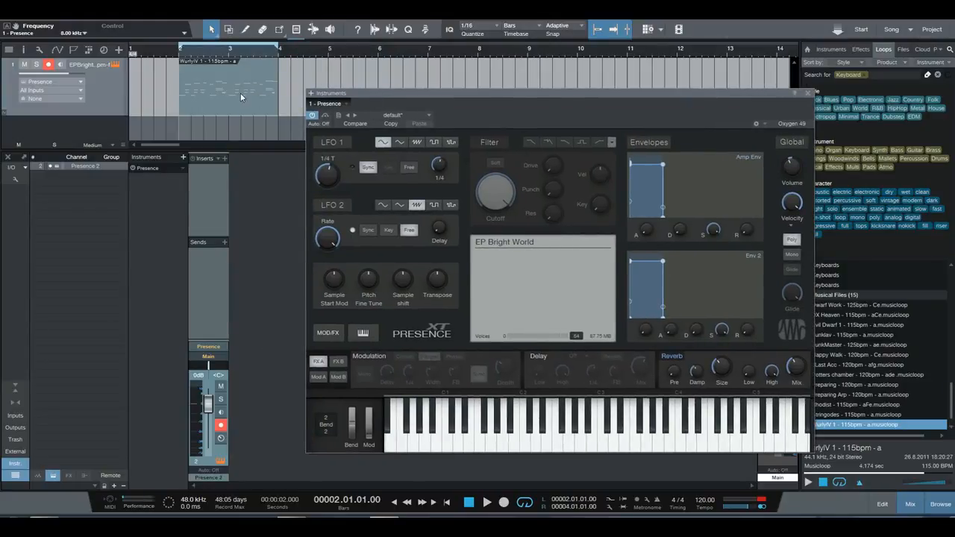
key(space)
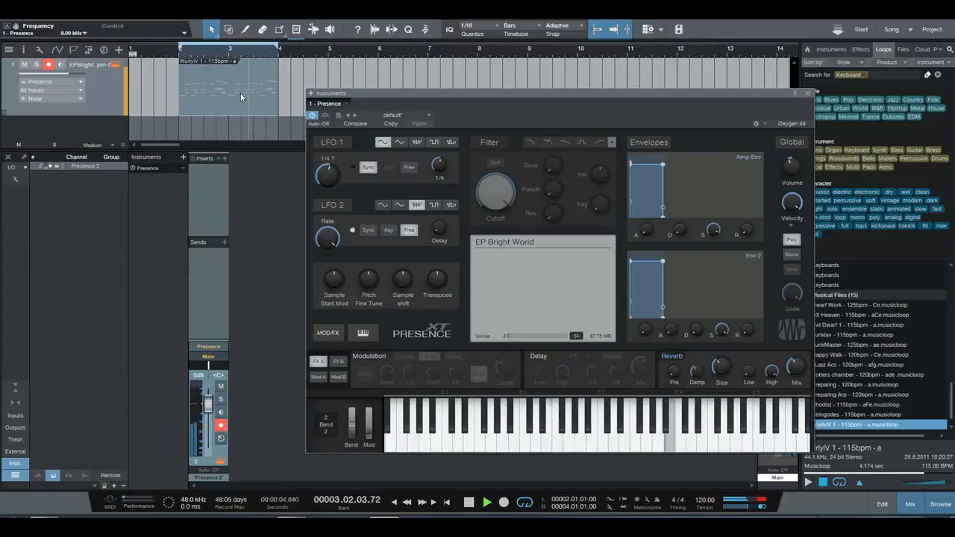
key(space)
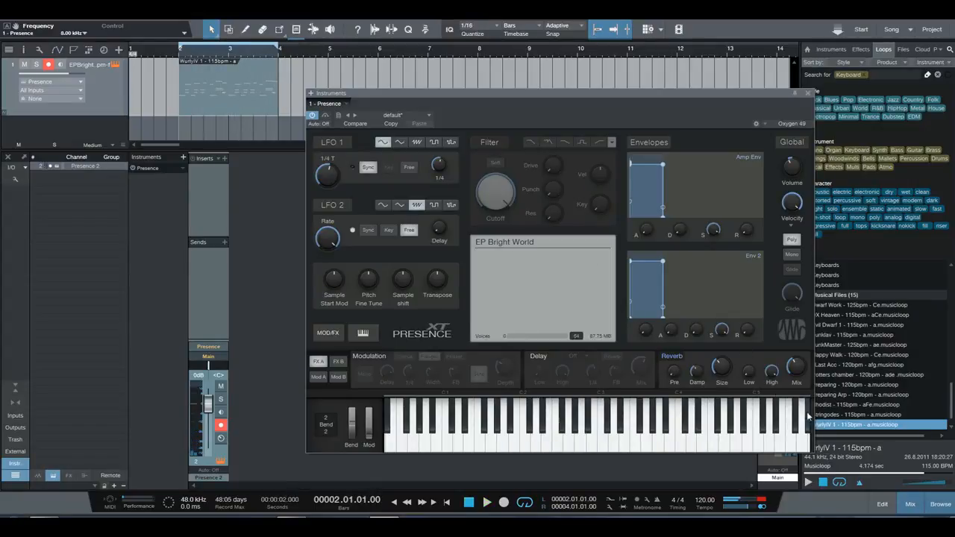
Step: Add the WurlyIV 1 - 115bpm musicloop at bar 2 on a new track below, with its own instrument
drag(698, 95, 667, 78)
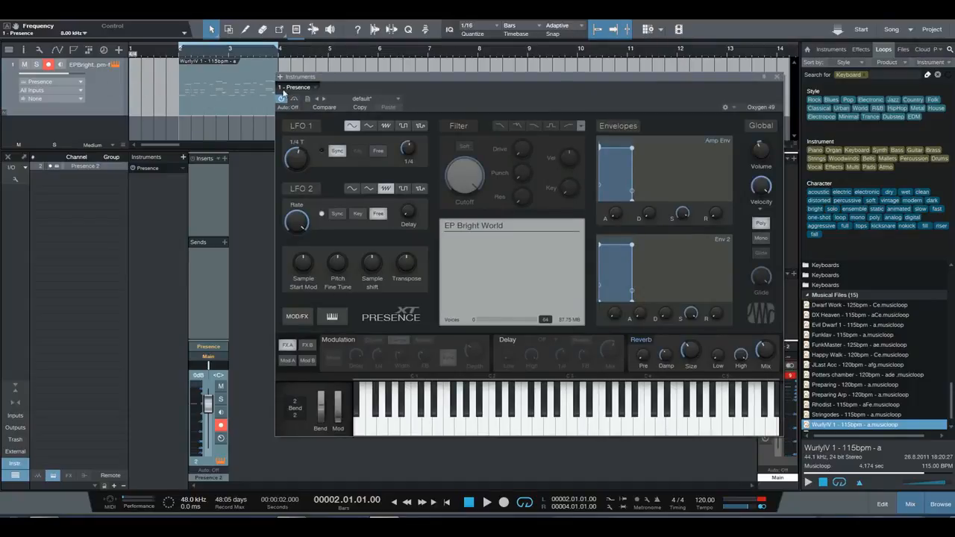
drag(312, 84, 319, 76)
drag(817, 428, 205, 145)
scroll(173, 123, up, 2)
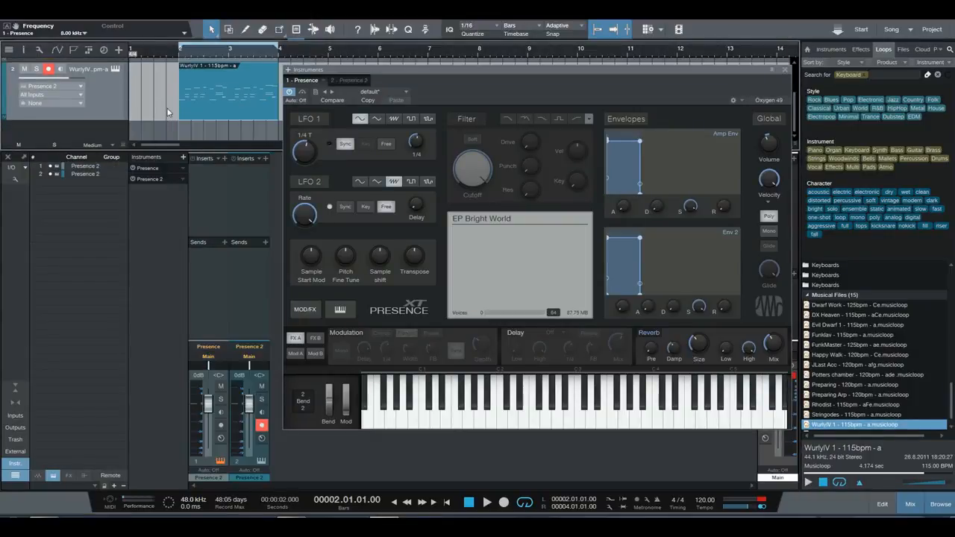
Step: Mute the first Presence track and solo the new WurlyIV track
click(24, 64)
click(40, 125)
scroll(177, 112, down, 1)
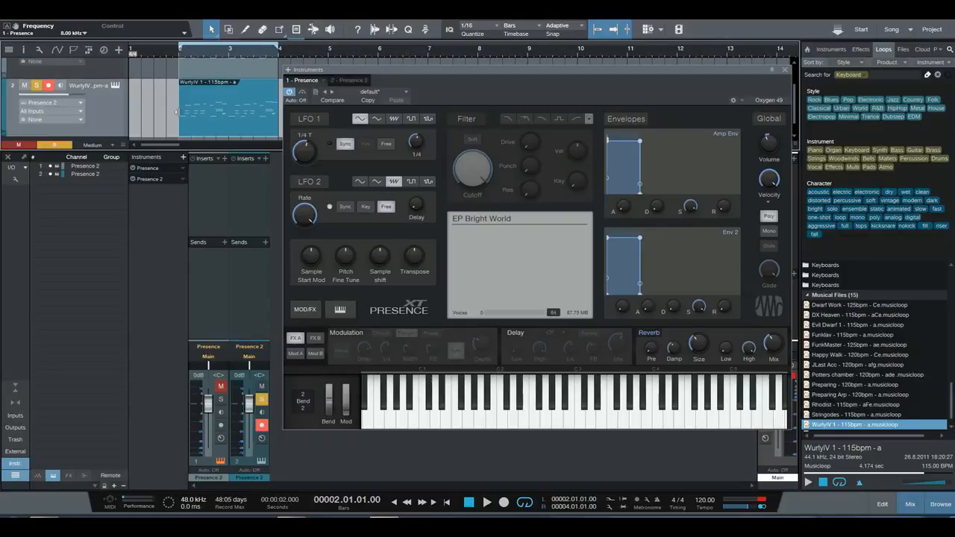
Step: Open the WurlyIV track's Presence 2 instrument editor and start playback to hear its Wurly & B sound
click(227, 117)
click(115, 86)
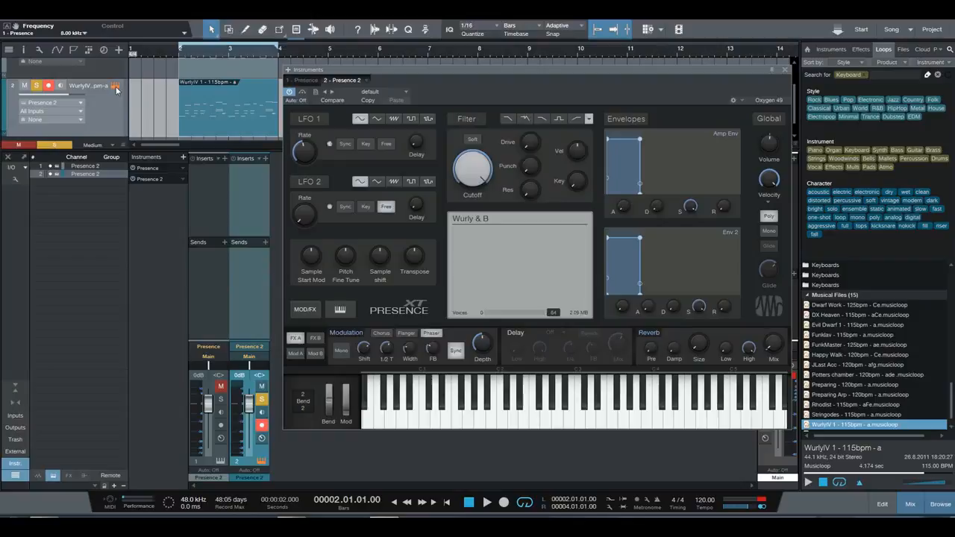
key(space)
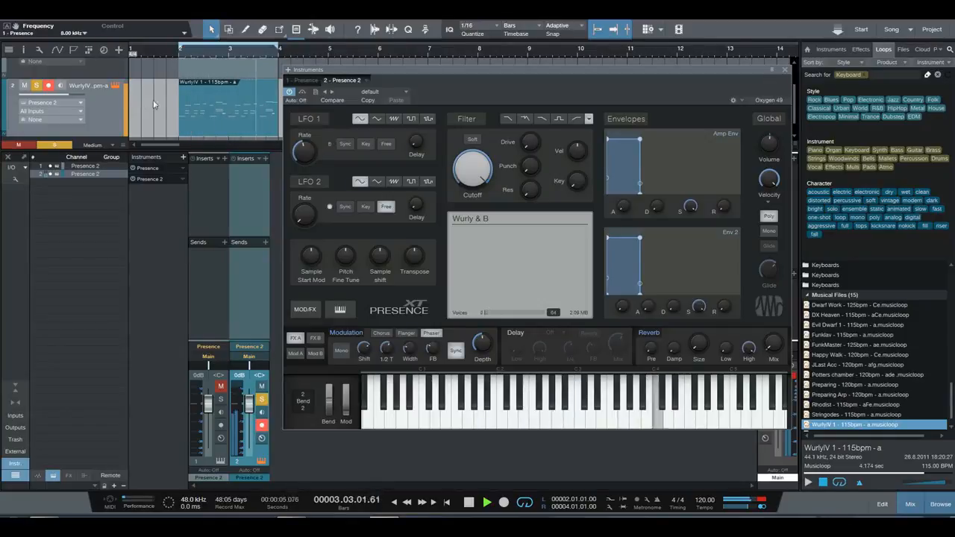
Step: Stop playback, load the Wurlitzer Full Chorus preset from the Keyboards Wurlitzer folder and play the loop through it
key(space)
click(360, 91)
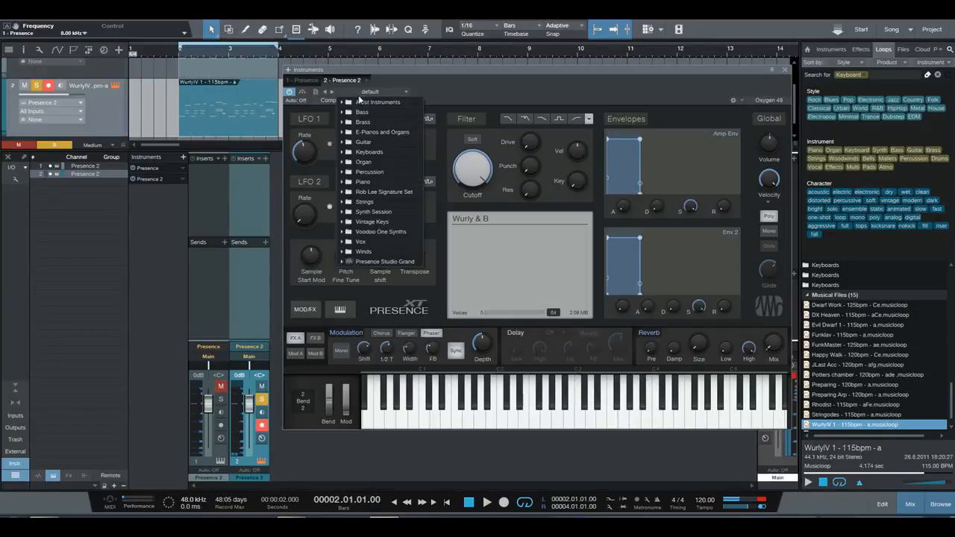
click(369, 151)
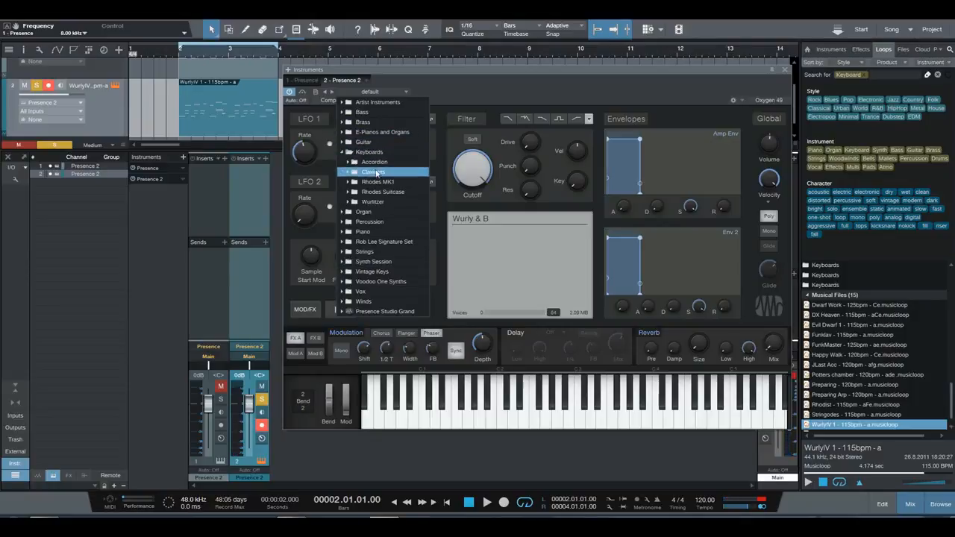
click(381, 202)
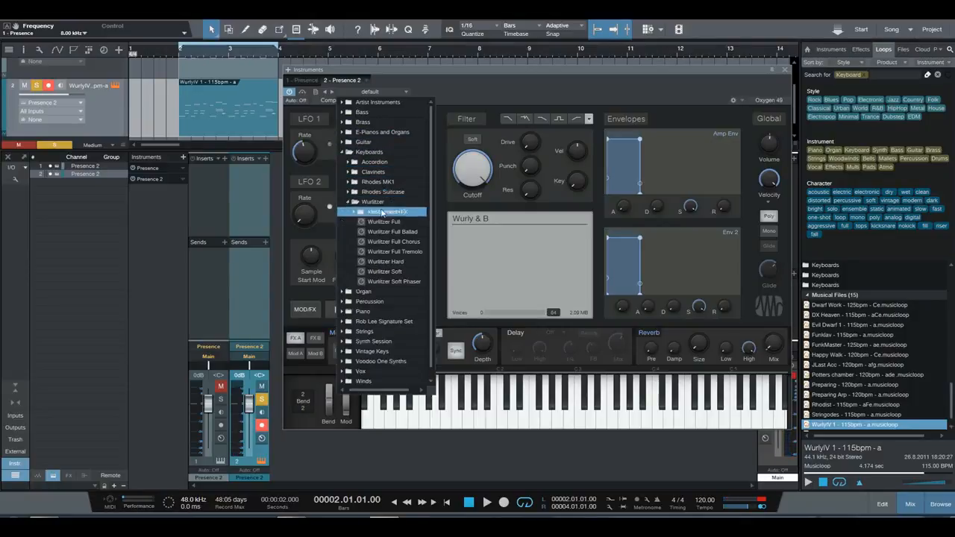
click(403, 245)
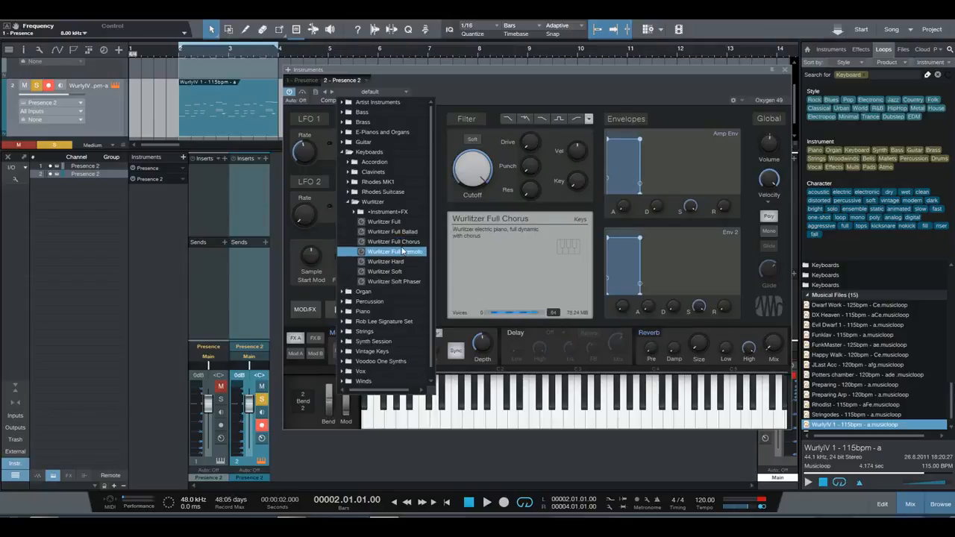
click(469, 120)
key(space)
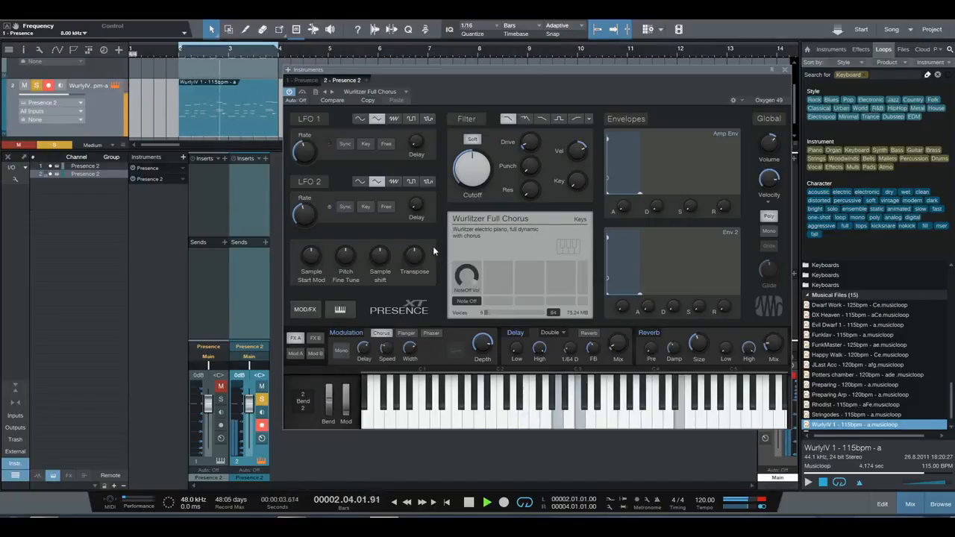
Step: Switch Presence 2 to the plain Wurlitzer Full preset and play the loop to hear it
key(space)
click(369, 91)
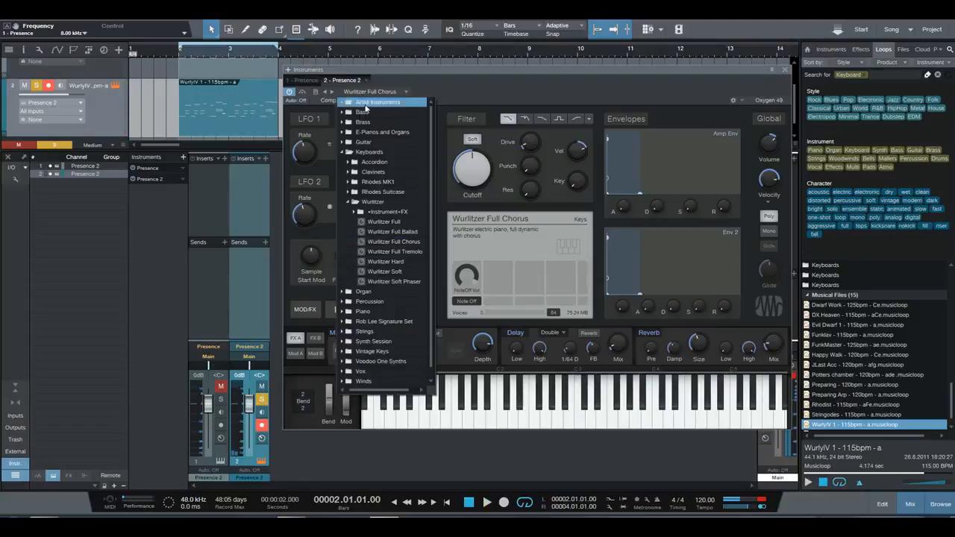
click(386, 228)
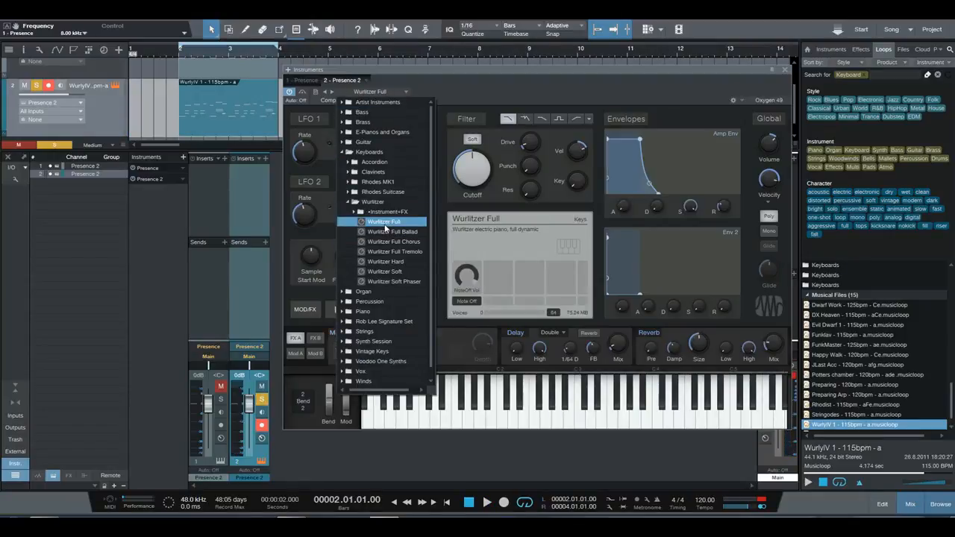
click(456, 90)
key(space)
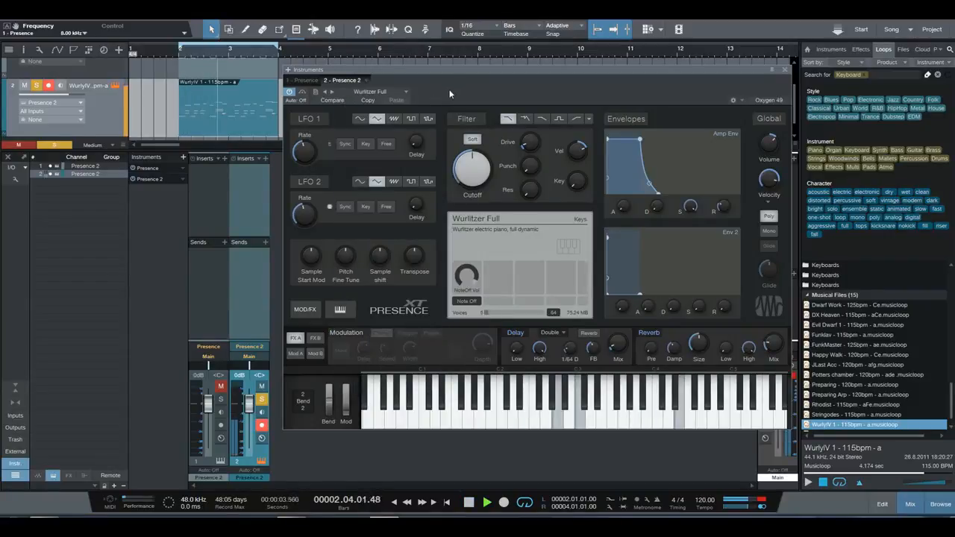
Step: Load the Suitcase Storm preset from the Rhodes Suitcase +Instrument+FX folder and play the loop through it
key(space)
click(405, 91)
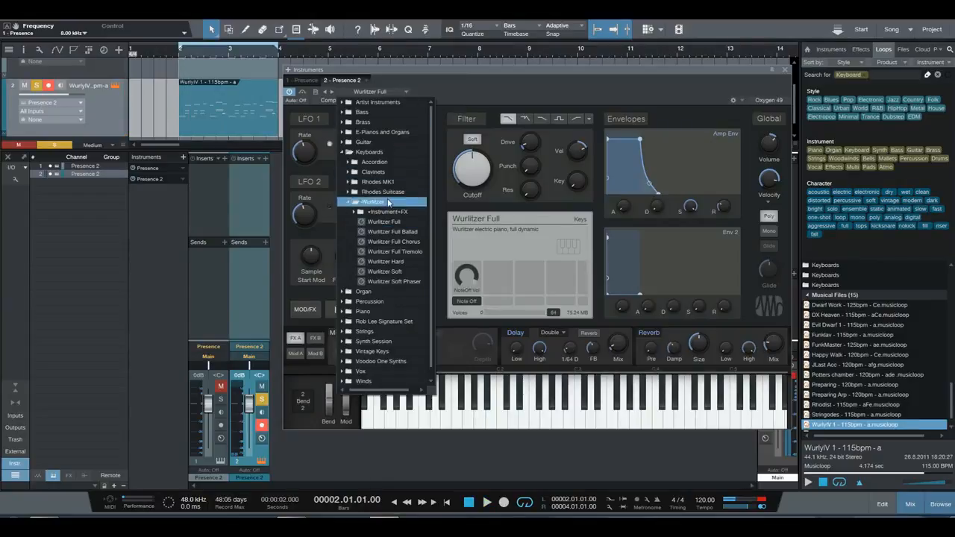
click(342, 203)
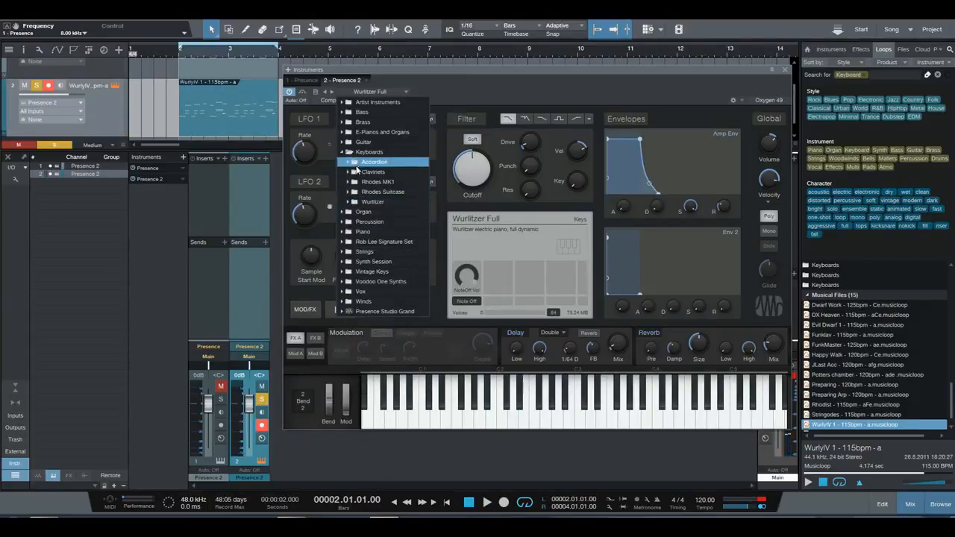
click(350, 193)
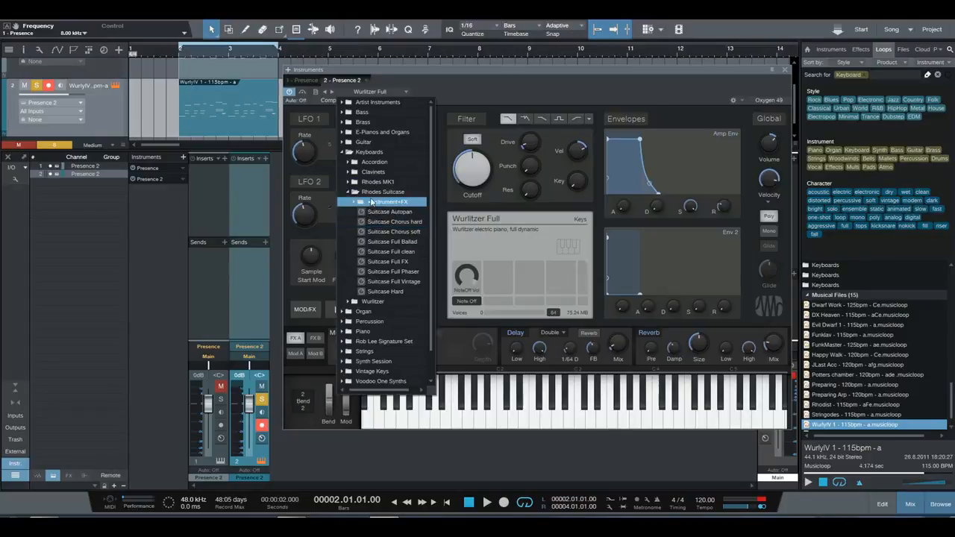
click(359, 204)
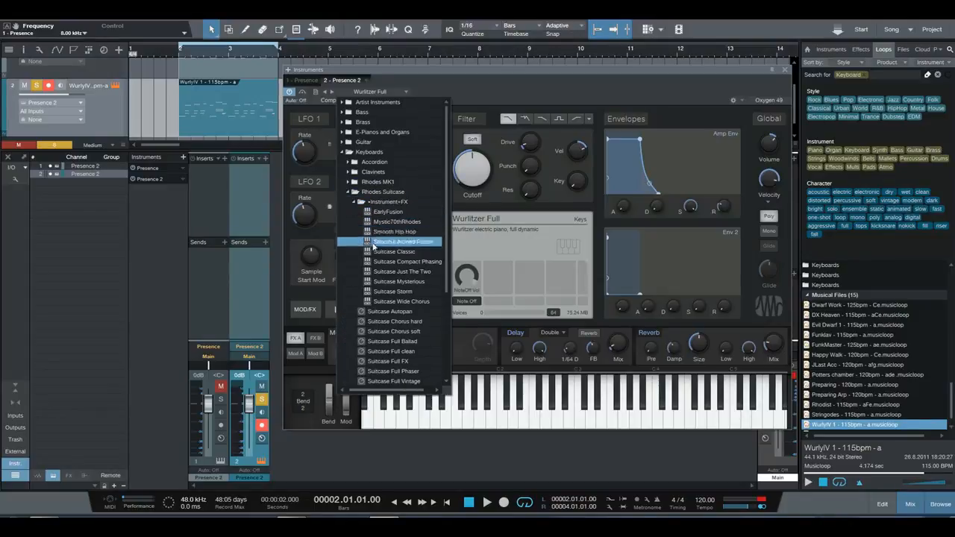
click(387, 296)
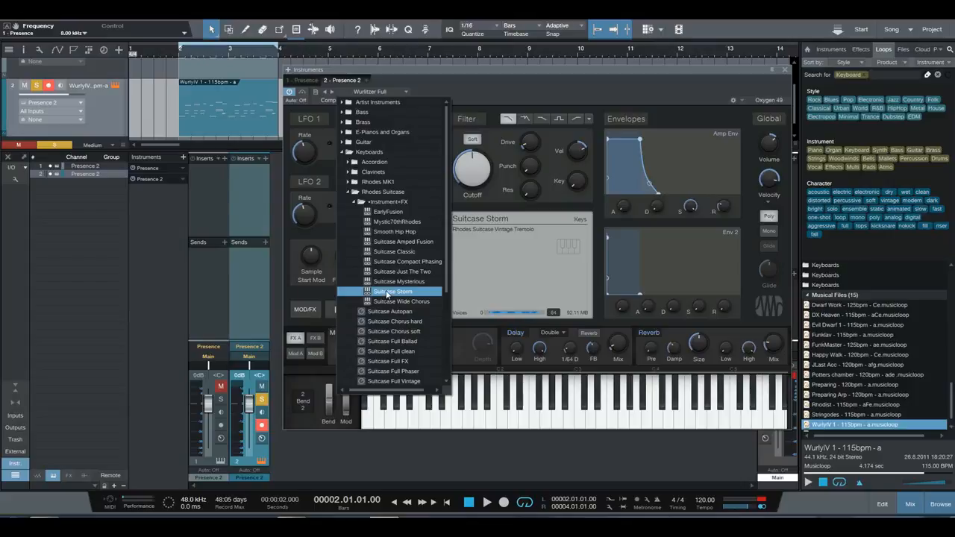
click(454, 82)
key(space)
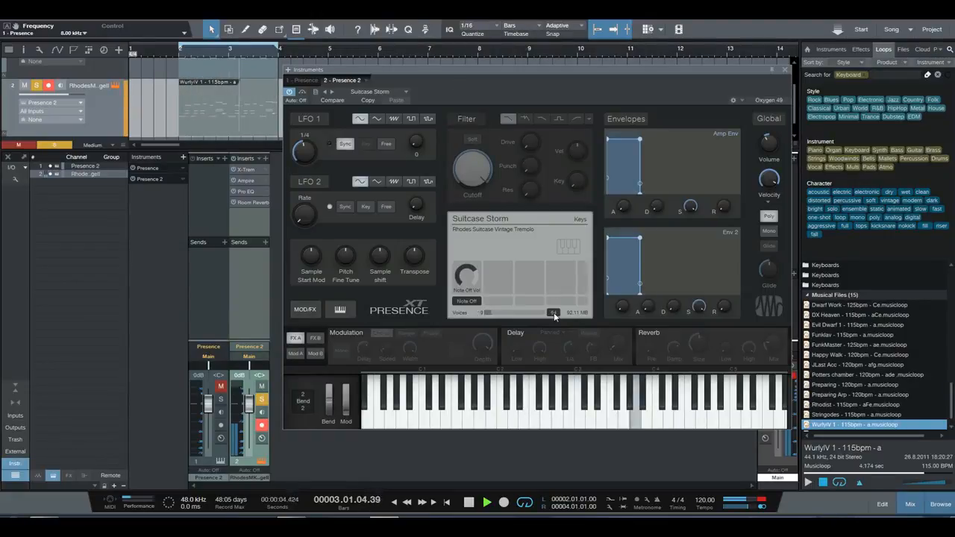
Step: Raise the Suitcase Storm voice limit to 128 and play the loop to check voice usage
drag(554, 317, 557, 312)
key(space)
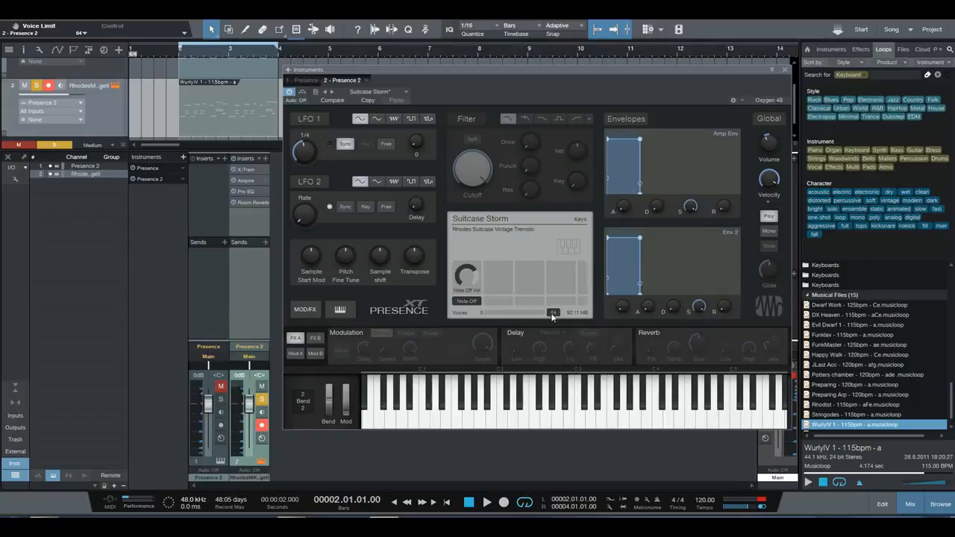
drag(553, 315, 555, 258)
key(space)
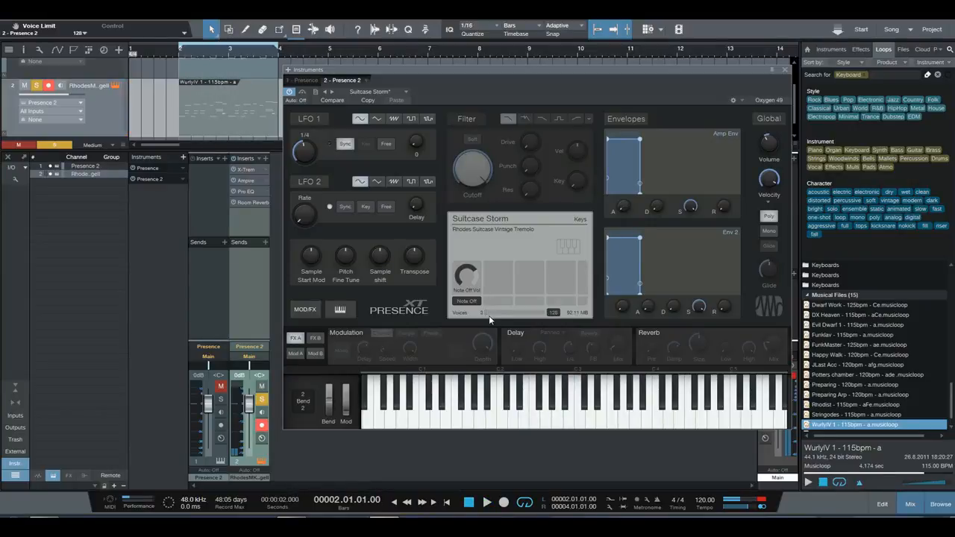
key(space)
Step: Hide and show the on-screen keyboard and the MOD/FX section in turn, ending with both displayed
click(340, 309)
click(340, 308)
click(339, 308)
click(339, 309)
click(339, 309)
click(313, 314)
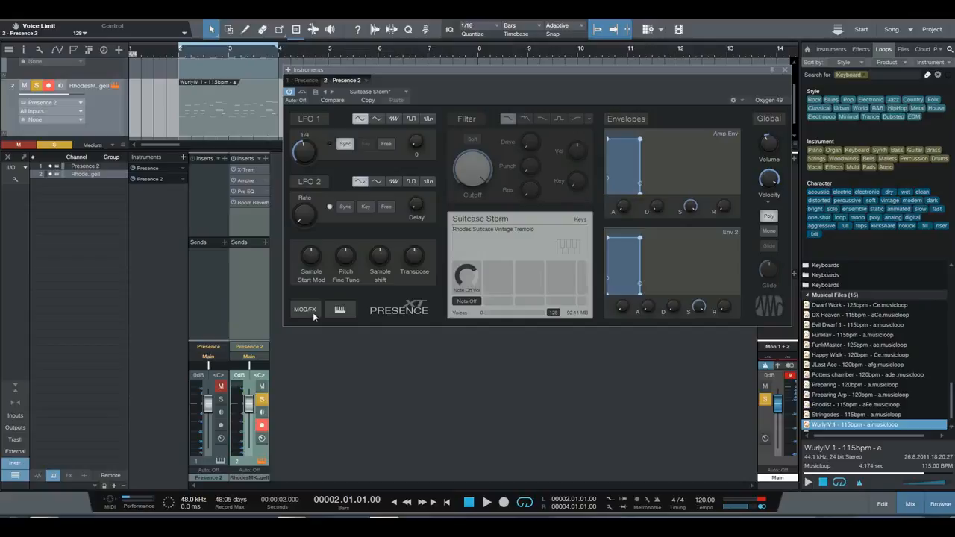
click(313, 314)
click(313, 314)
click(313, 313)
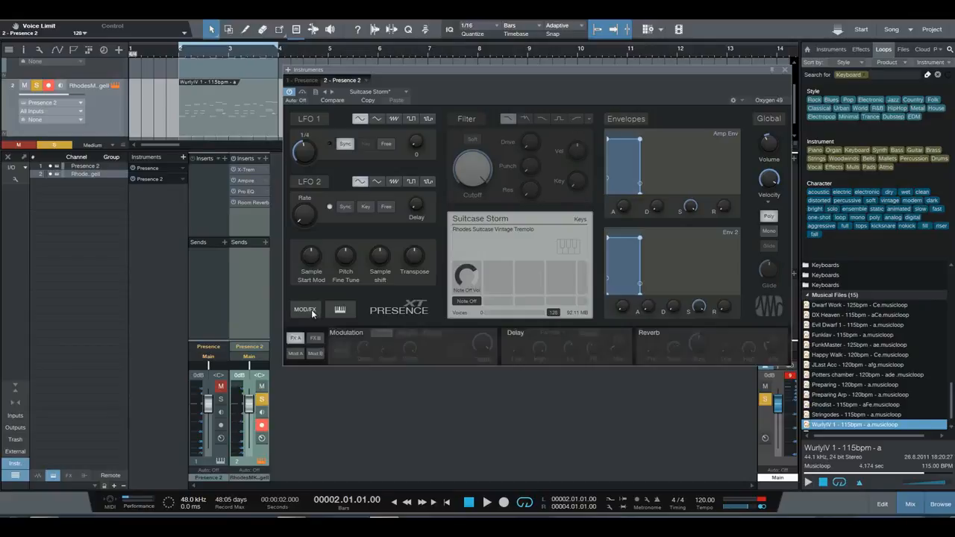
click(312, 313)
click(312, 313)
click(312, 313)
click(313, 313)
click(340, 308)
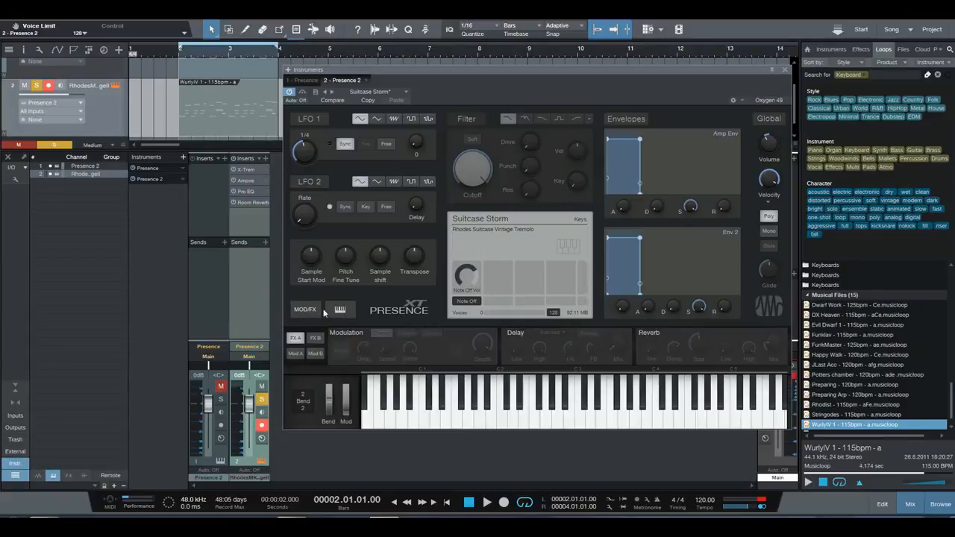
Step: Collapse the Presence editor to its main controls, then bring back only the on-screen keyboard without the MOD/FX section
click(339, 309)
click(318, 313)
click(339, 309)
click(306, 314)
click(337, 309)
click(317, 312)
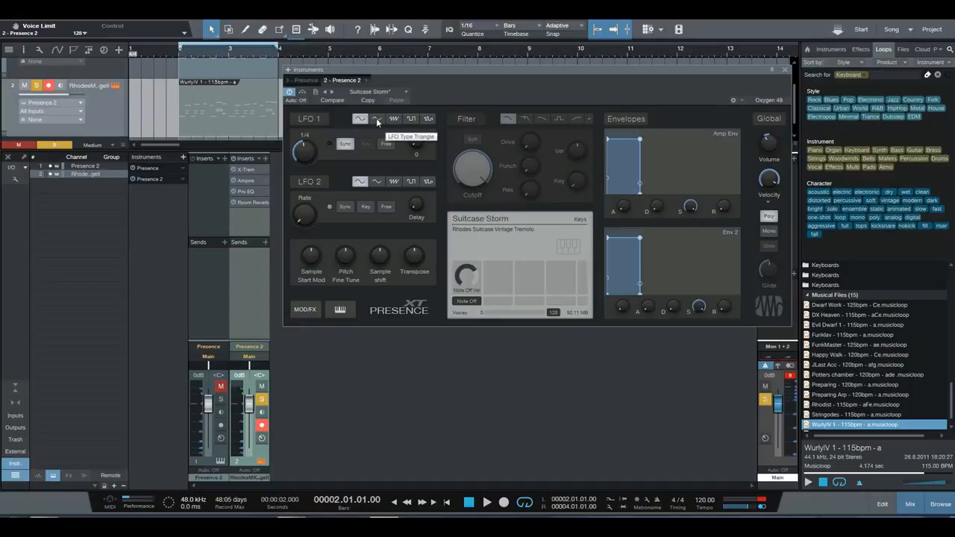
click(313, 310)
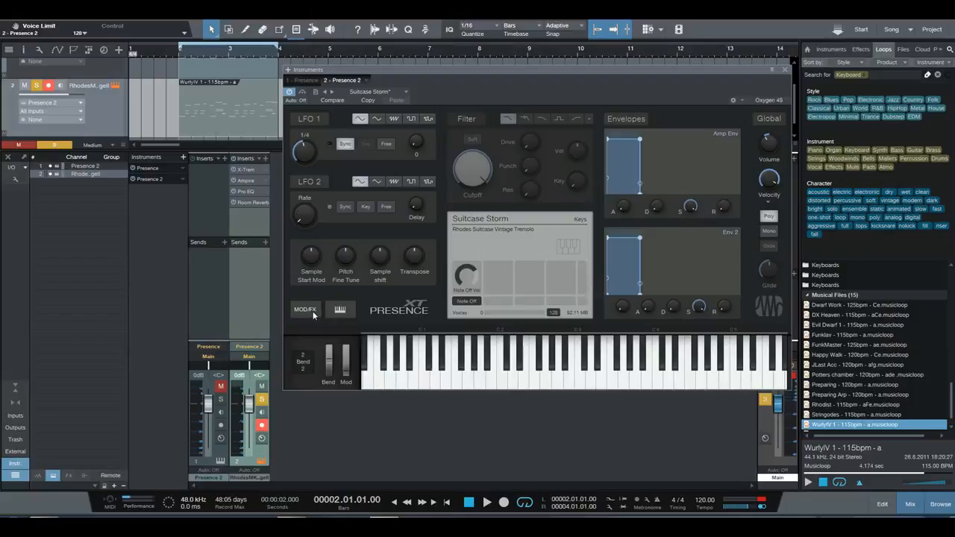